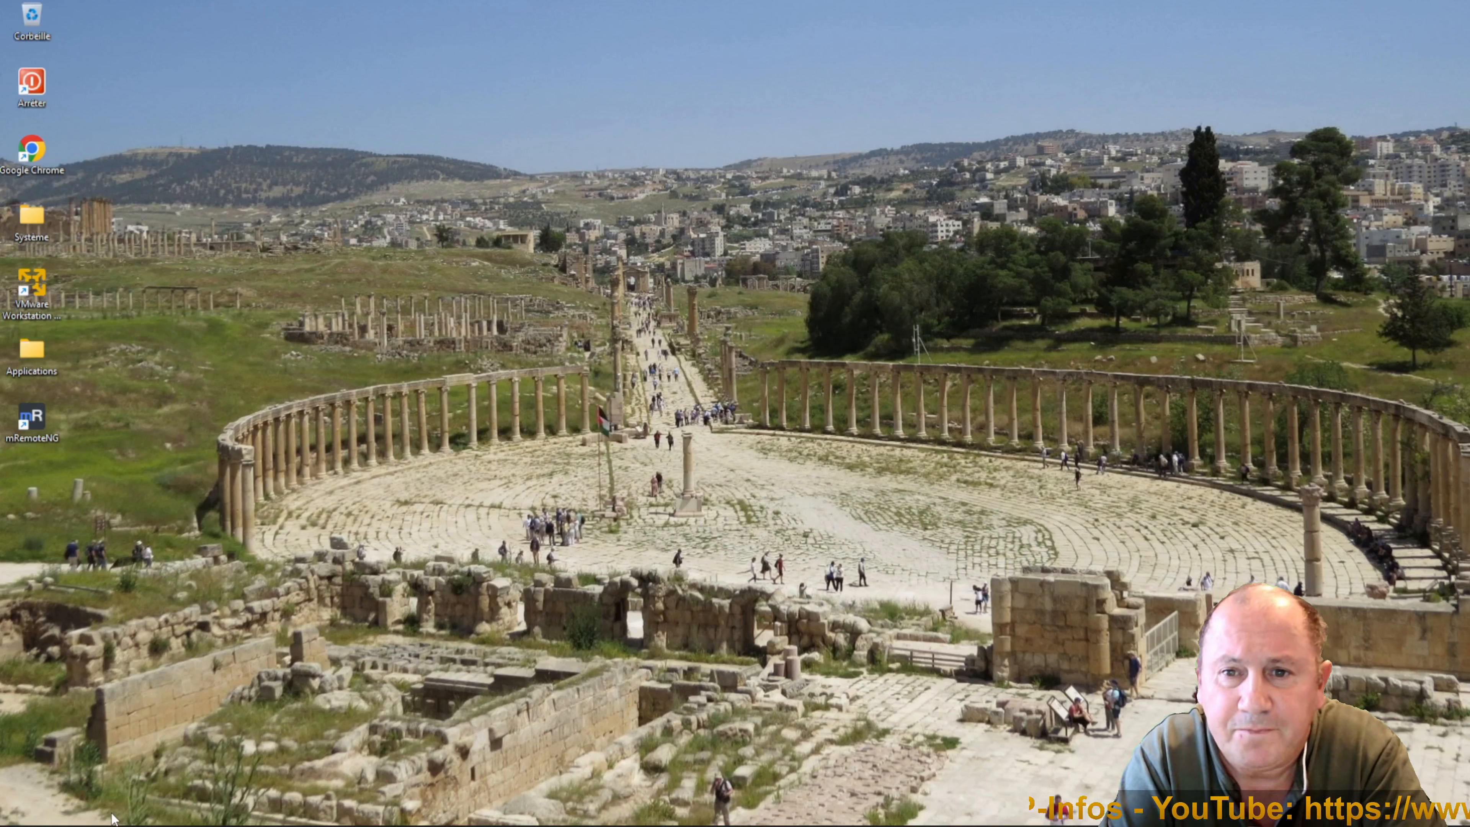
# Create two additional virtual desktops, Bureau 2 and Bureau 3
pyautogui.moveTo(113, 824)
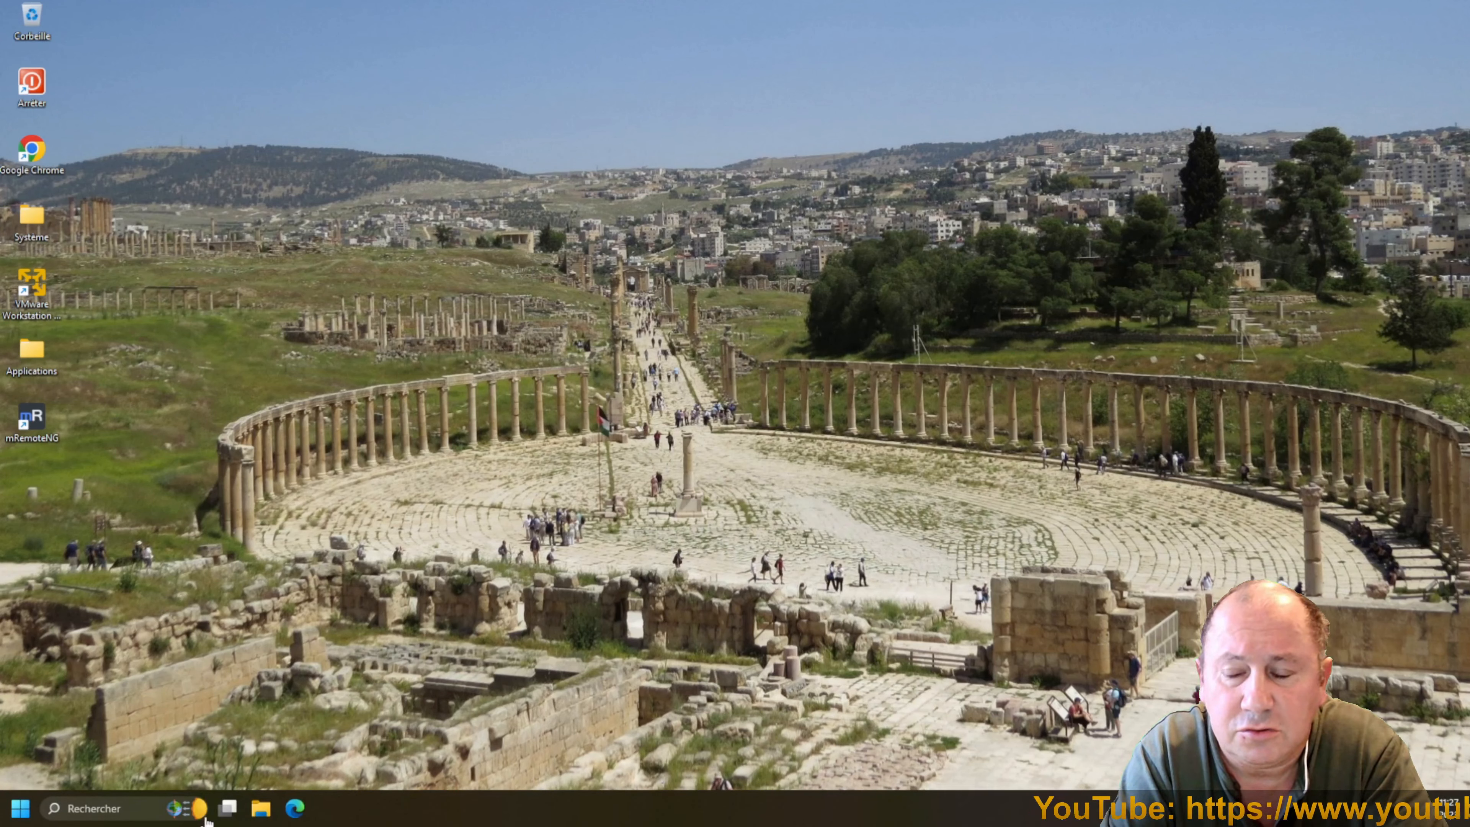
pyautogui.click(230, 810)
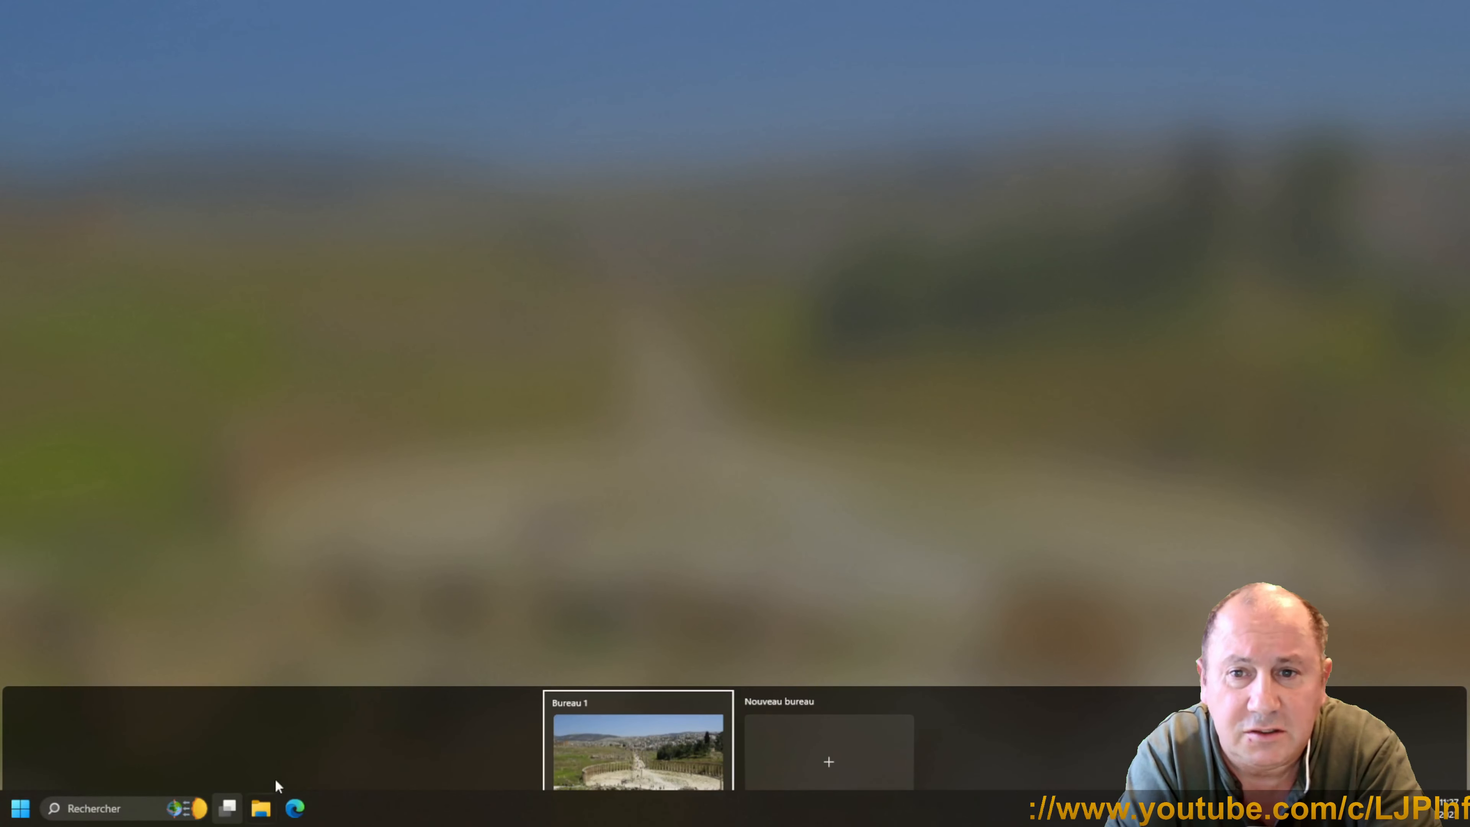
pyautogui.click(830, 765)
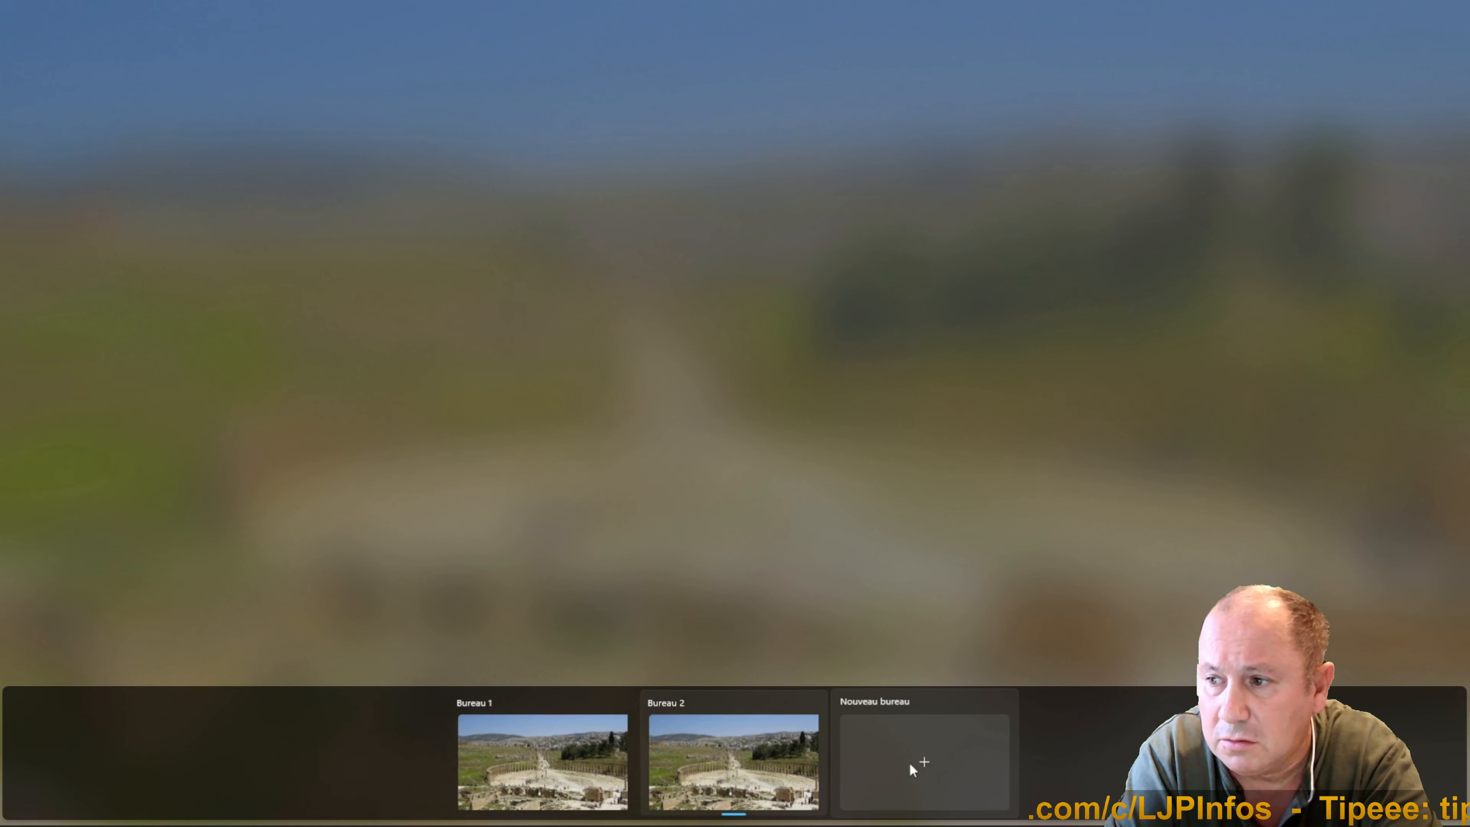
pyautogui.click(925, 765)
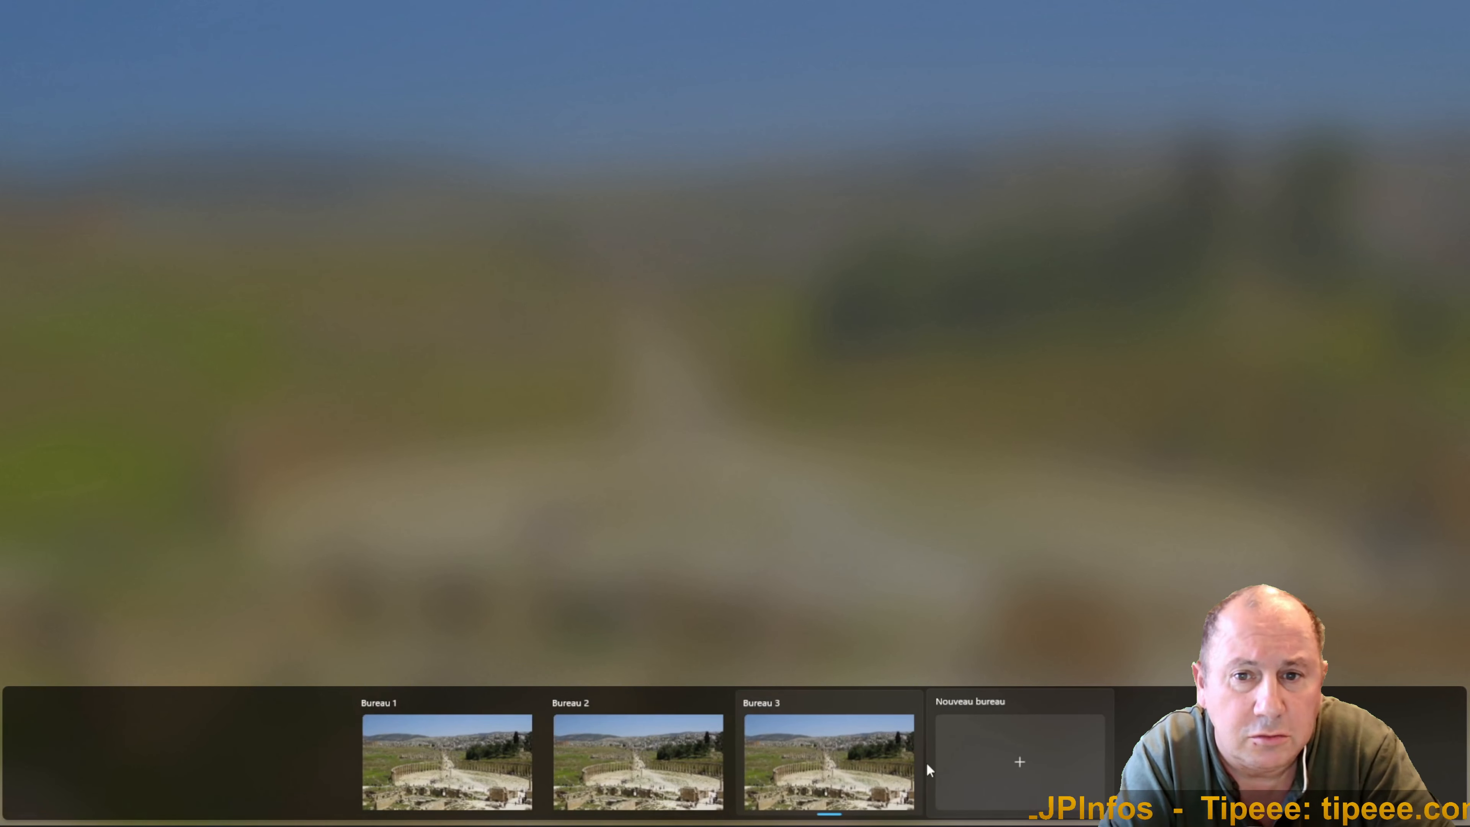
# Launch mRemoteNG on Bureau 1 and open the Système folder on Bureau 2
pyautogui.click(404, 744)
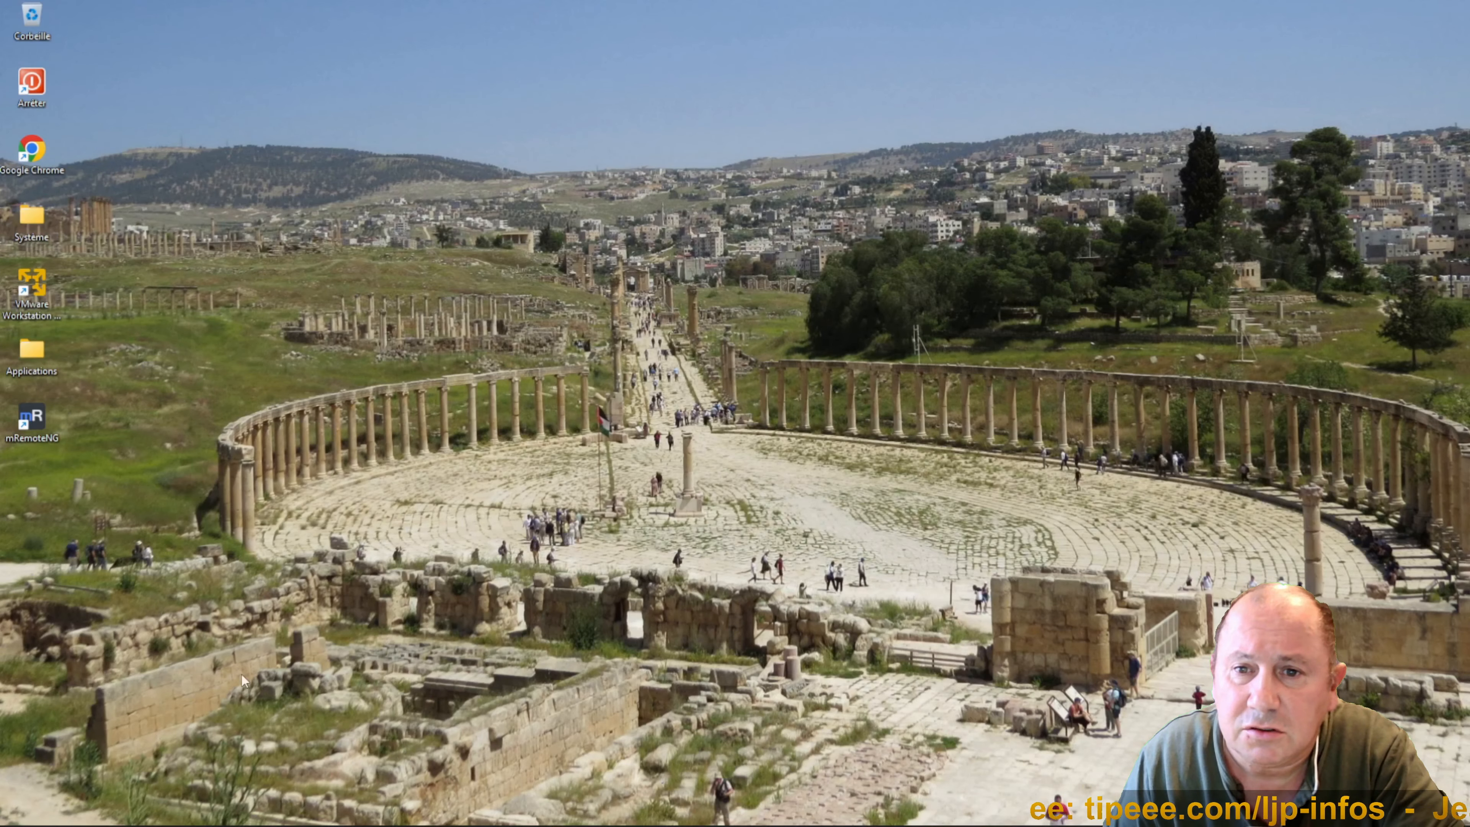
pyautogui.doubleClick(32, 420)
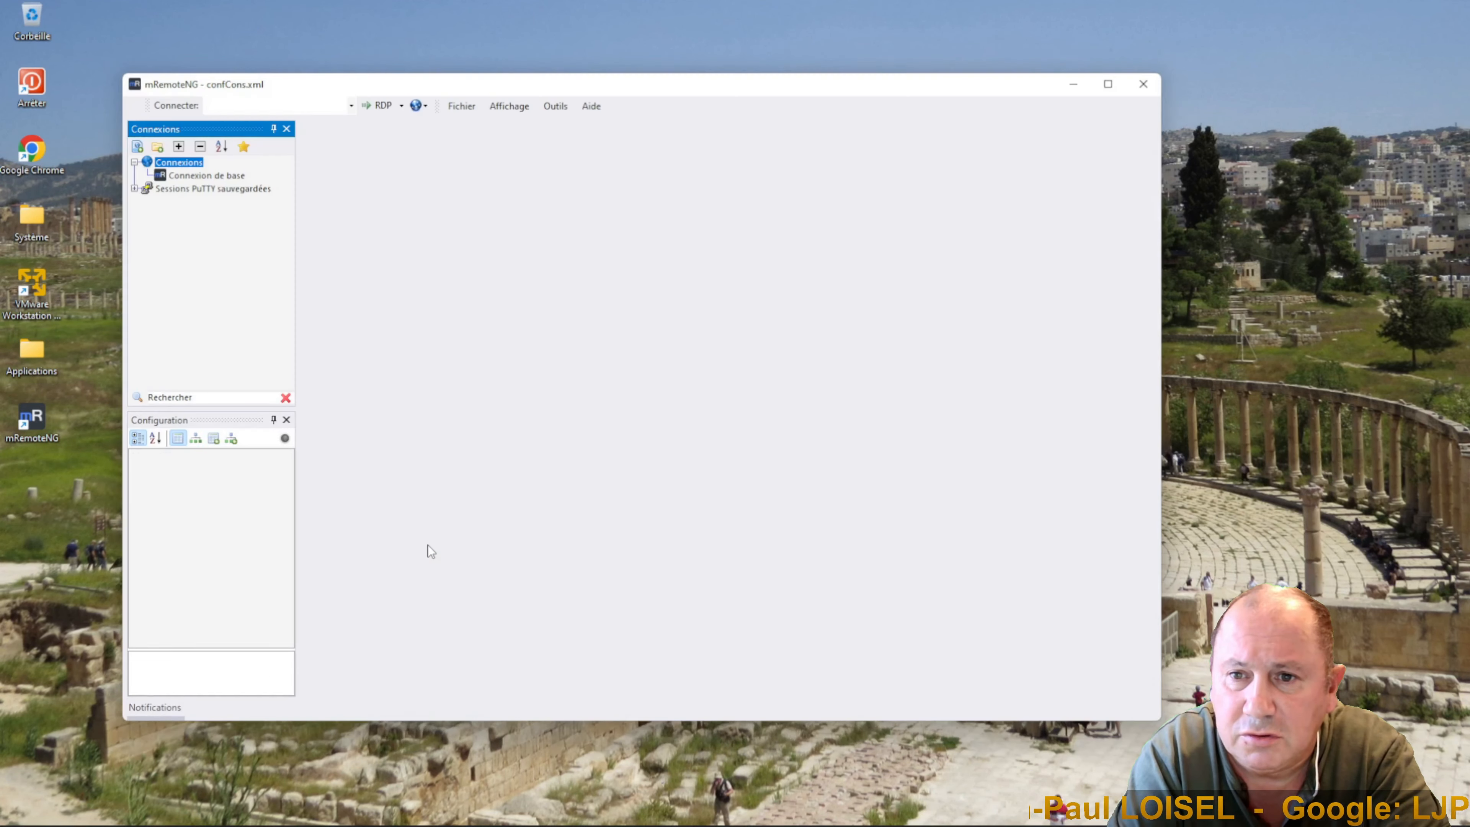
pyautogui.moveTo(212, 825)
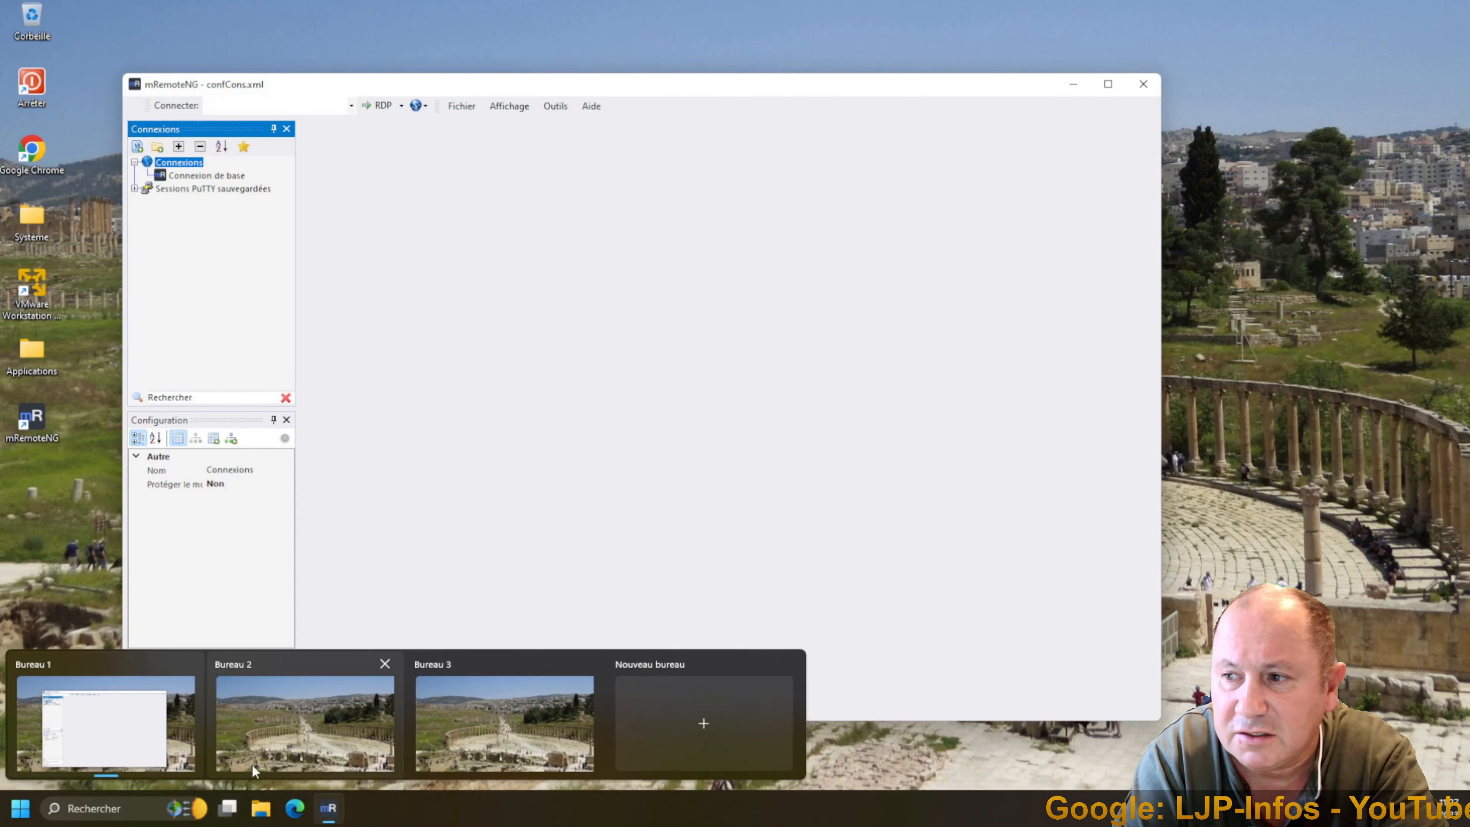
pyautogui.click(290, 734)
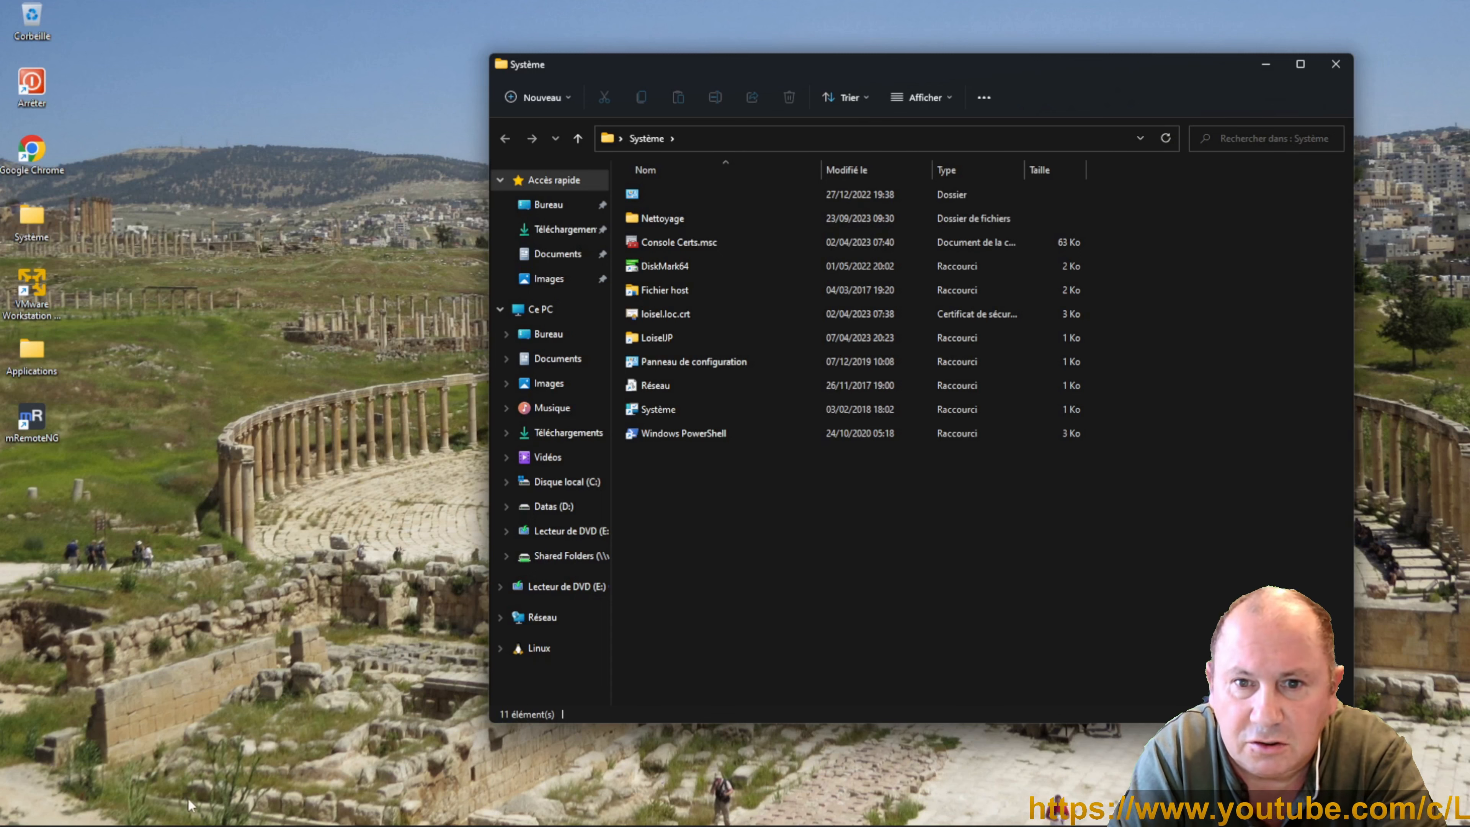
# Switch to Bureau 3 and launch VMware Workstation Player there
pyautogui.moveTo(196, 822)
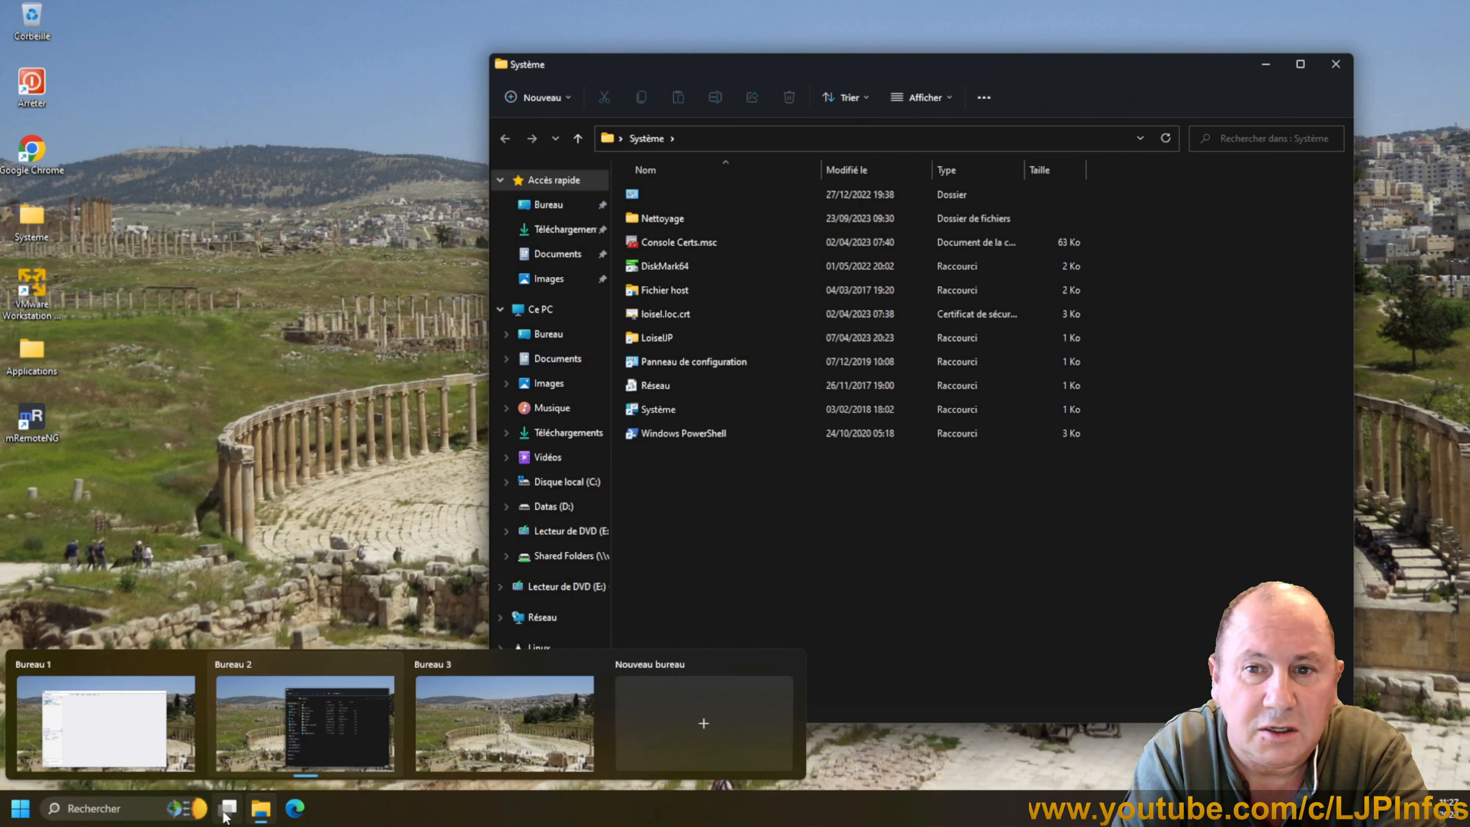
pyautogui.click(229, 811)
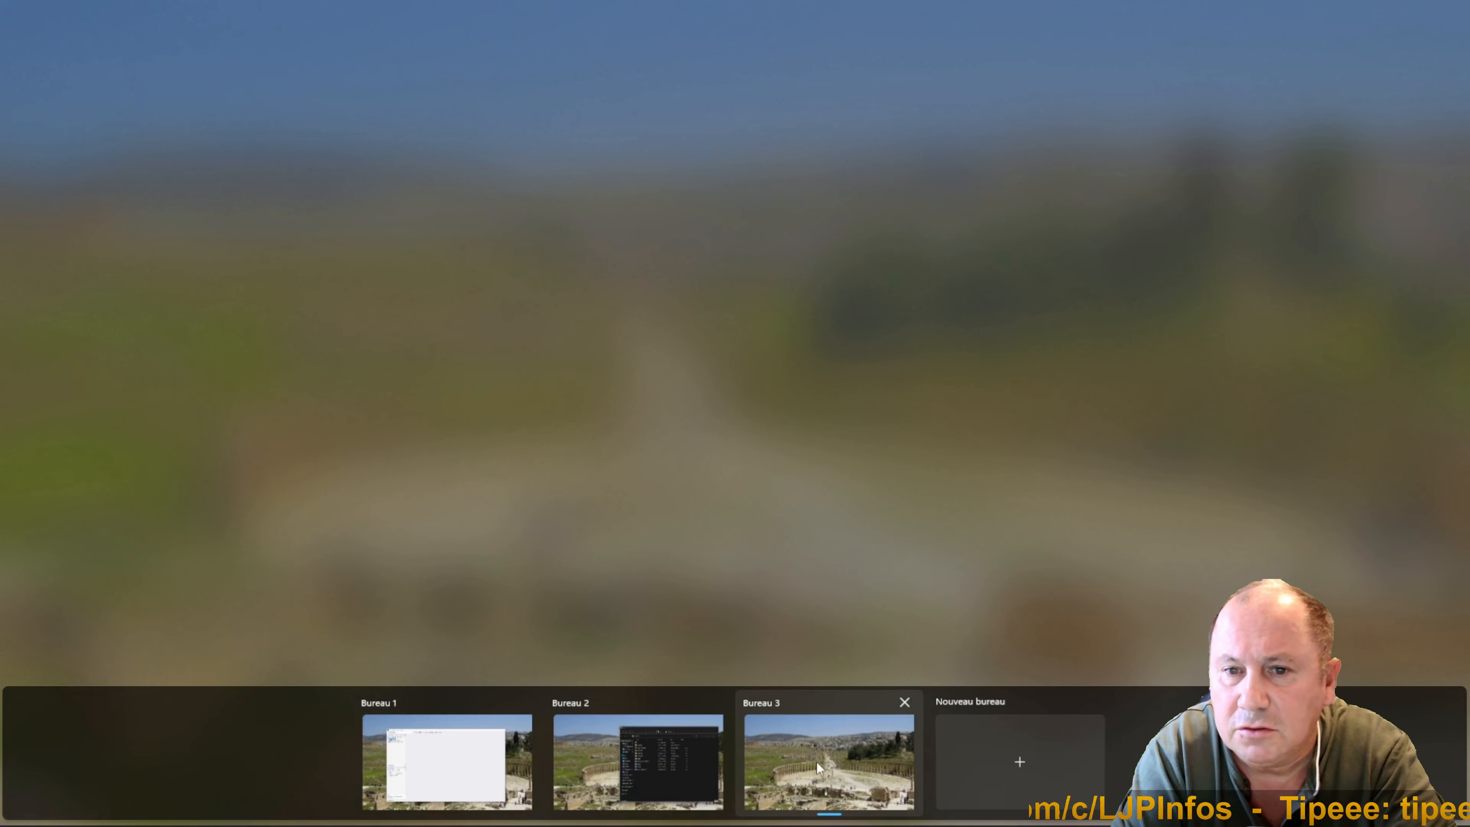
pyautogui.click(816, 762)
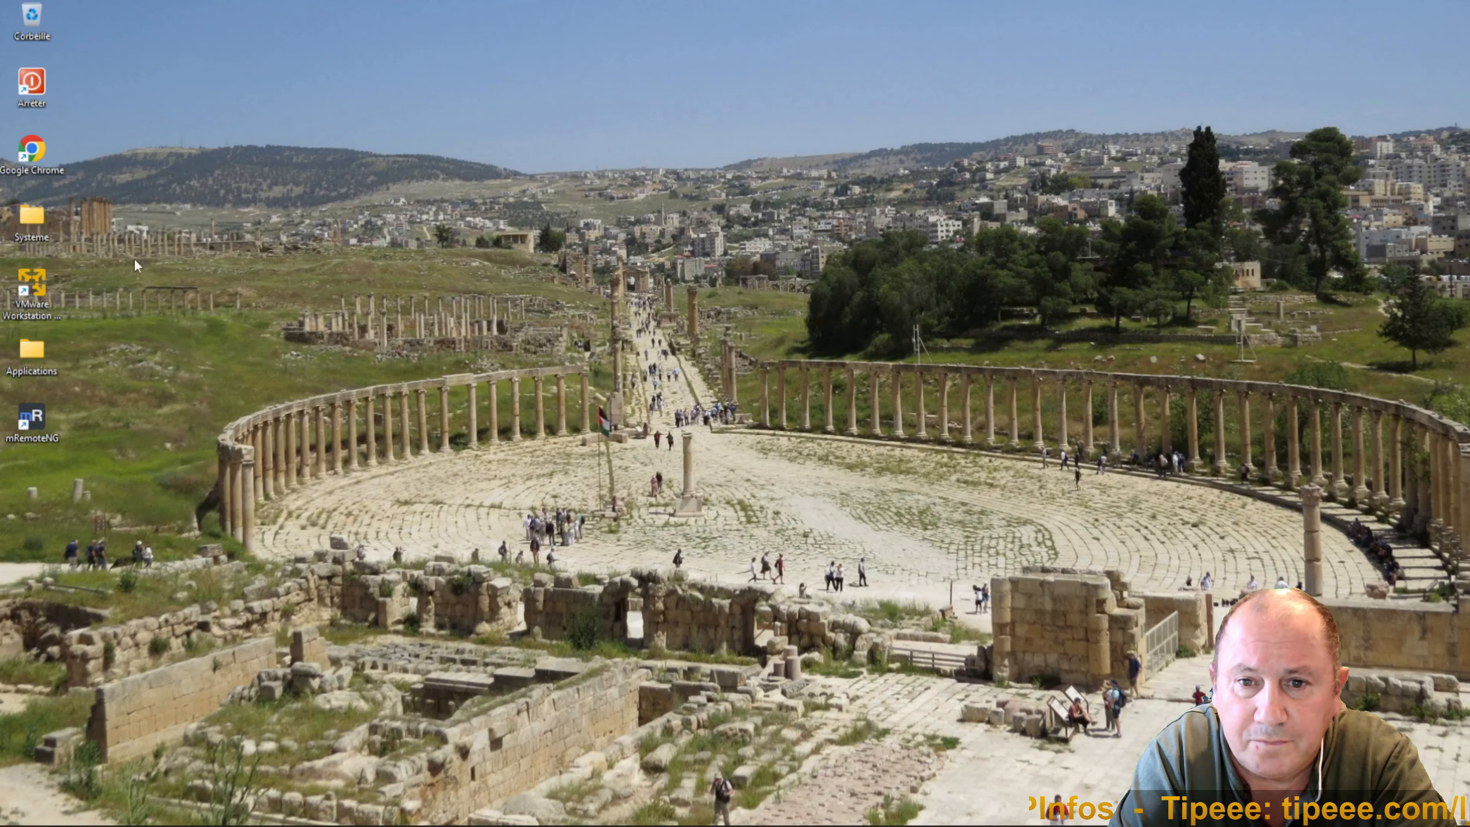
pyautogui.doubleClick(32, 286)
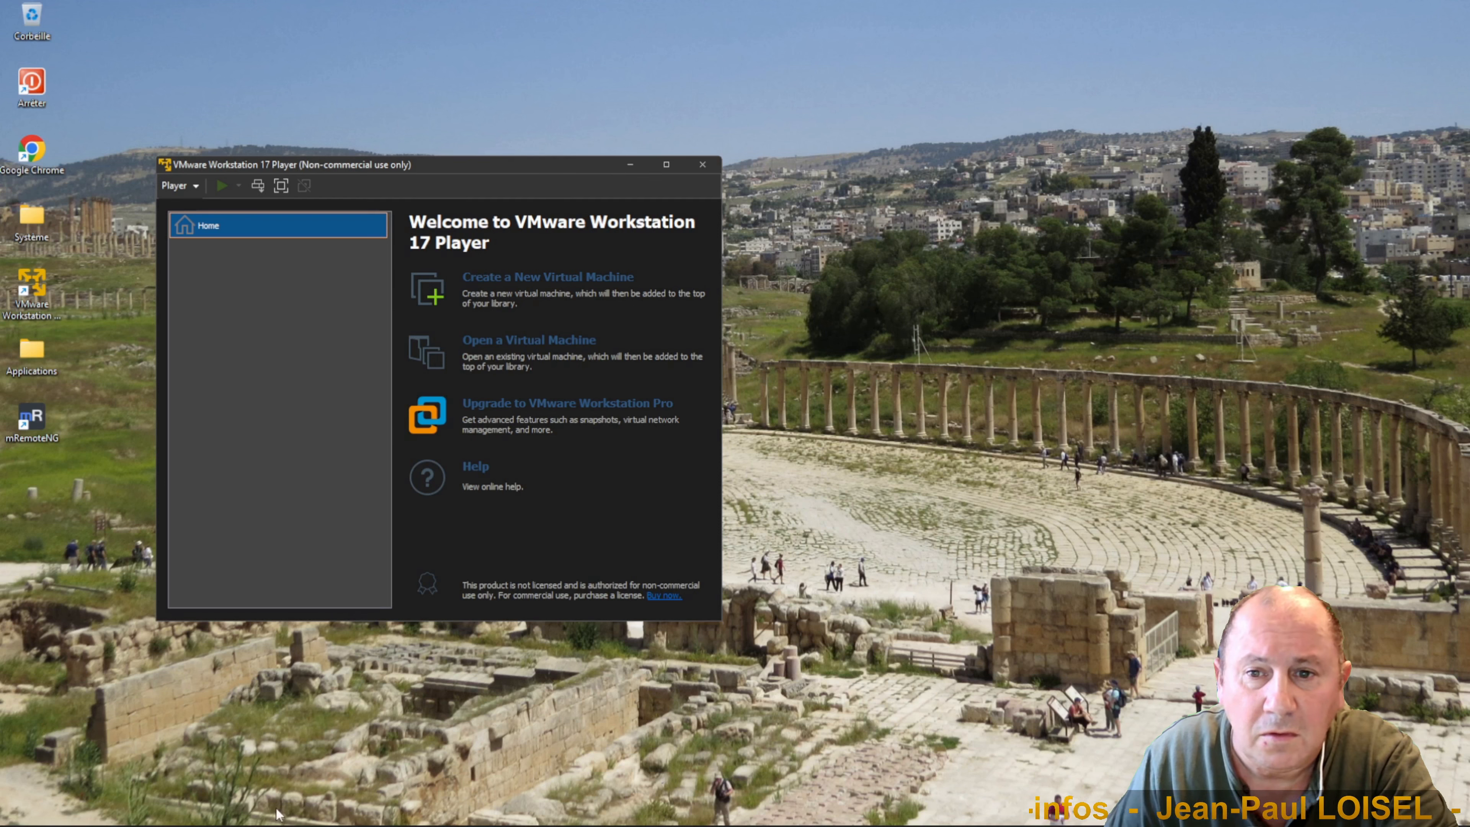
# Cycle through the virtual desktops from Bureau 3 to Bureau 1 and back, ending on Bureau 1
pyautogui.moveTo(230, 819)
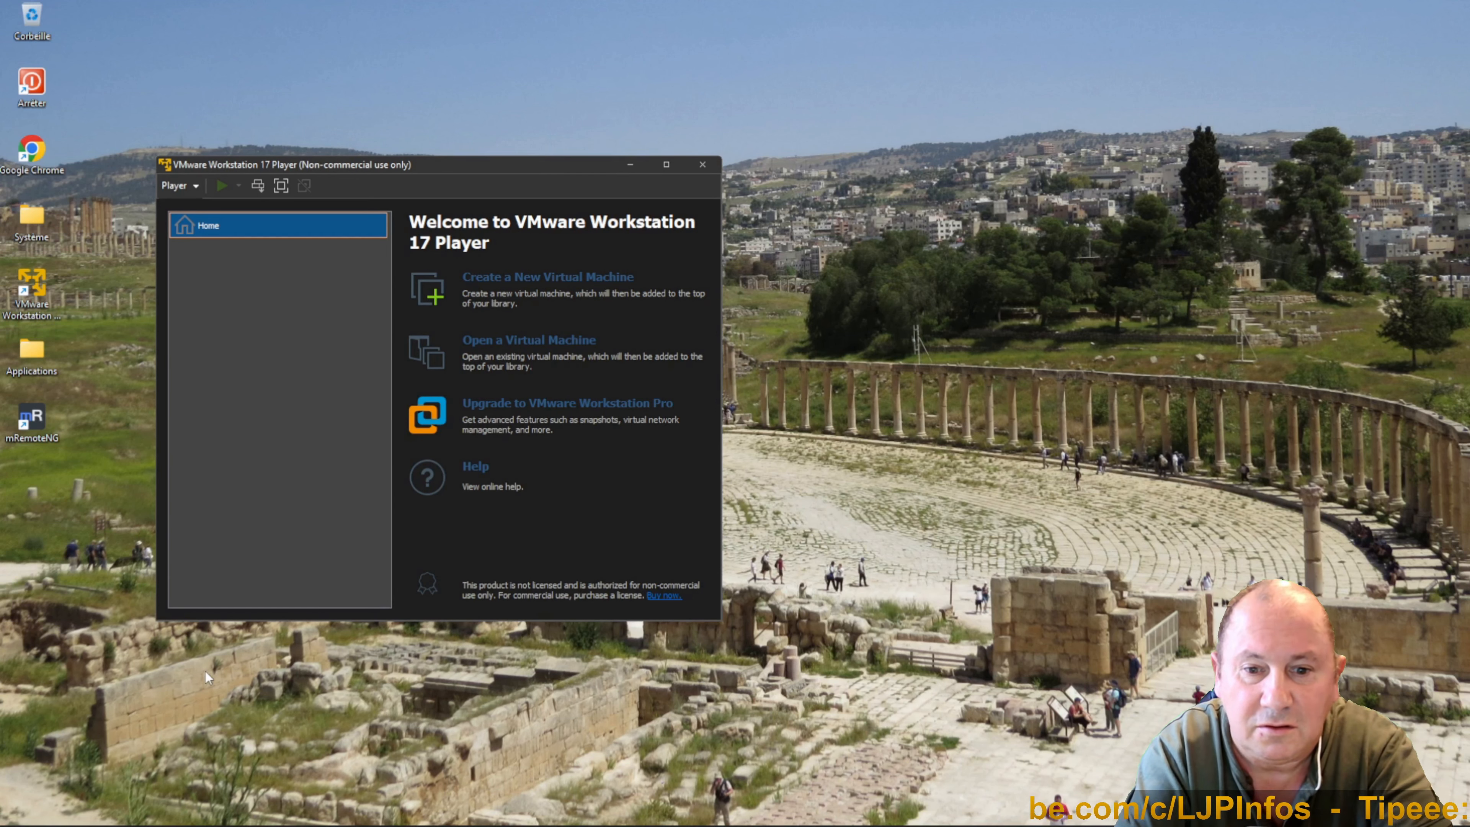
pyautogui.press('ctrl+super+Left')
pyautogui.press('ctrl+super+Left')
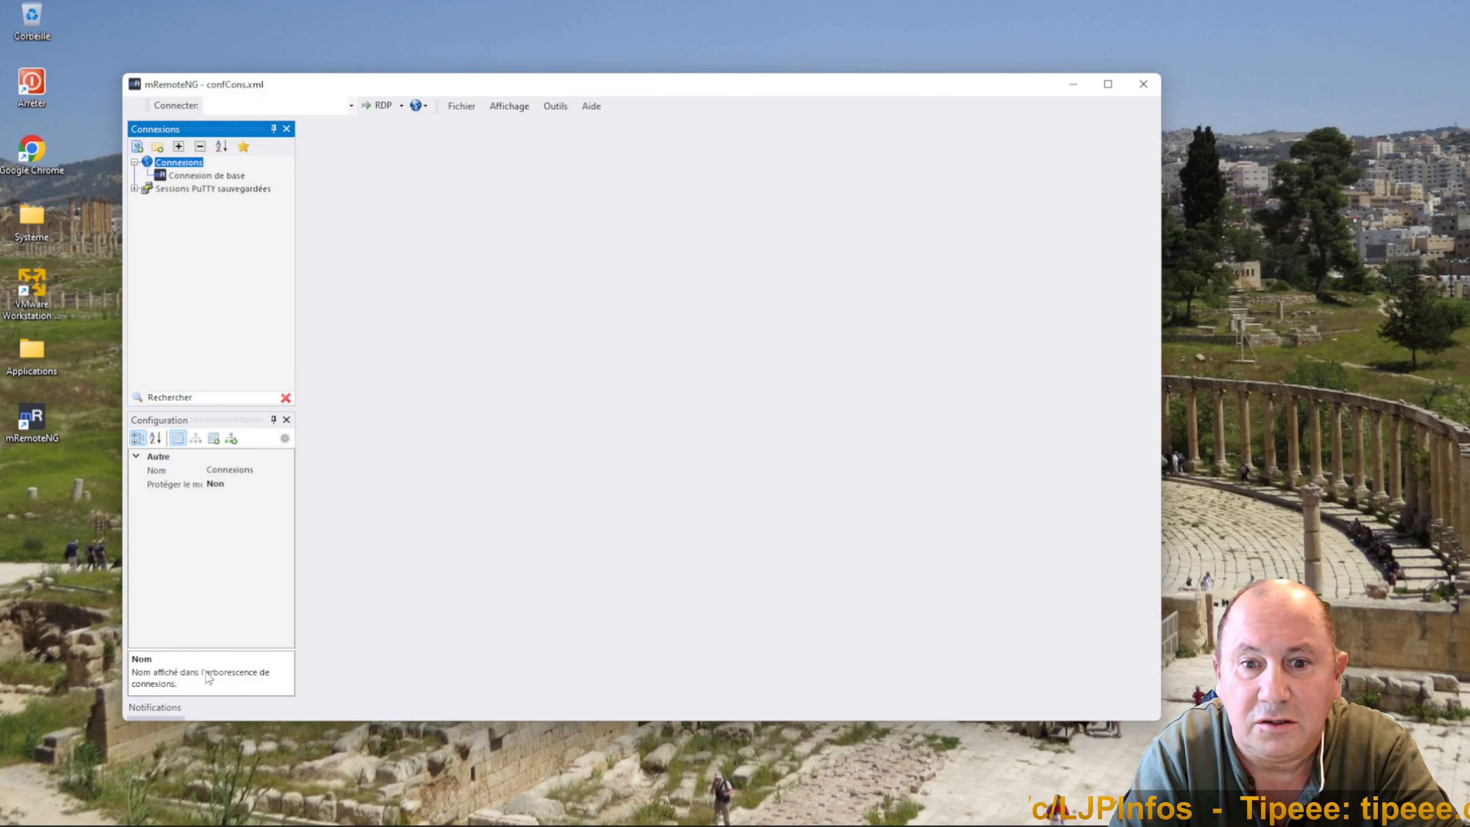
pyautogui.press('ctrl+super+Right')
pyautogui.press('ctrl+super+Right')
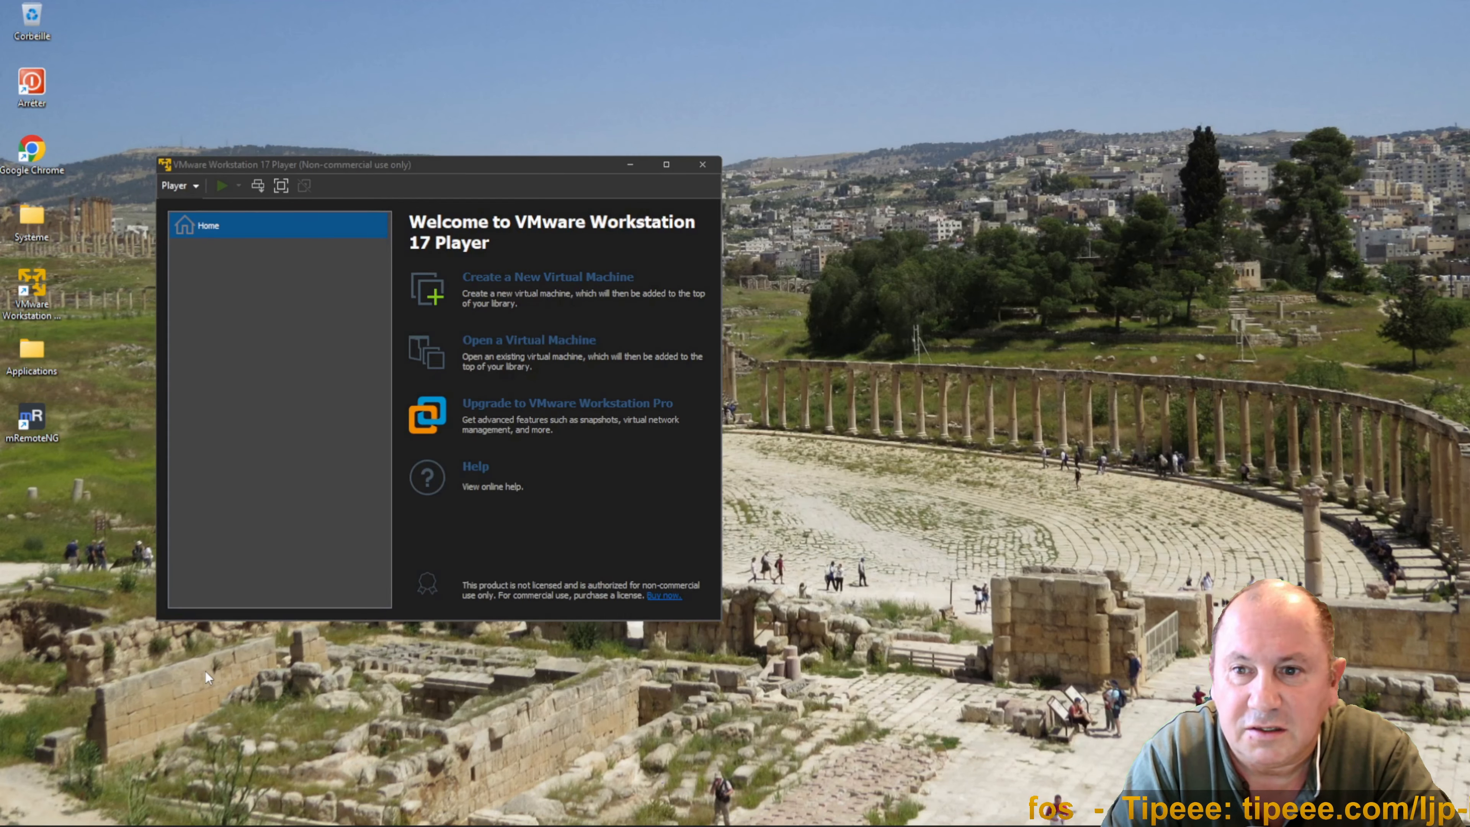
pyautogui.press('ctrl+super+Left')
pyautogui.press('ctrl+super+Left')
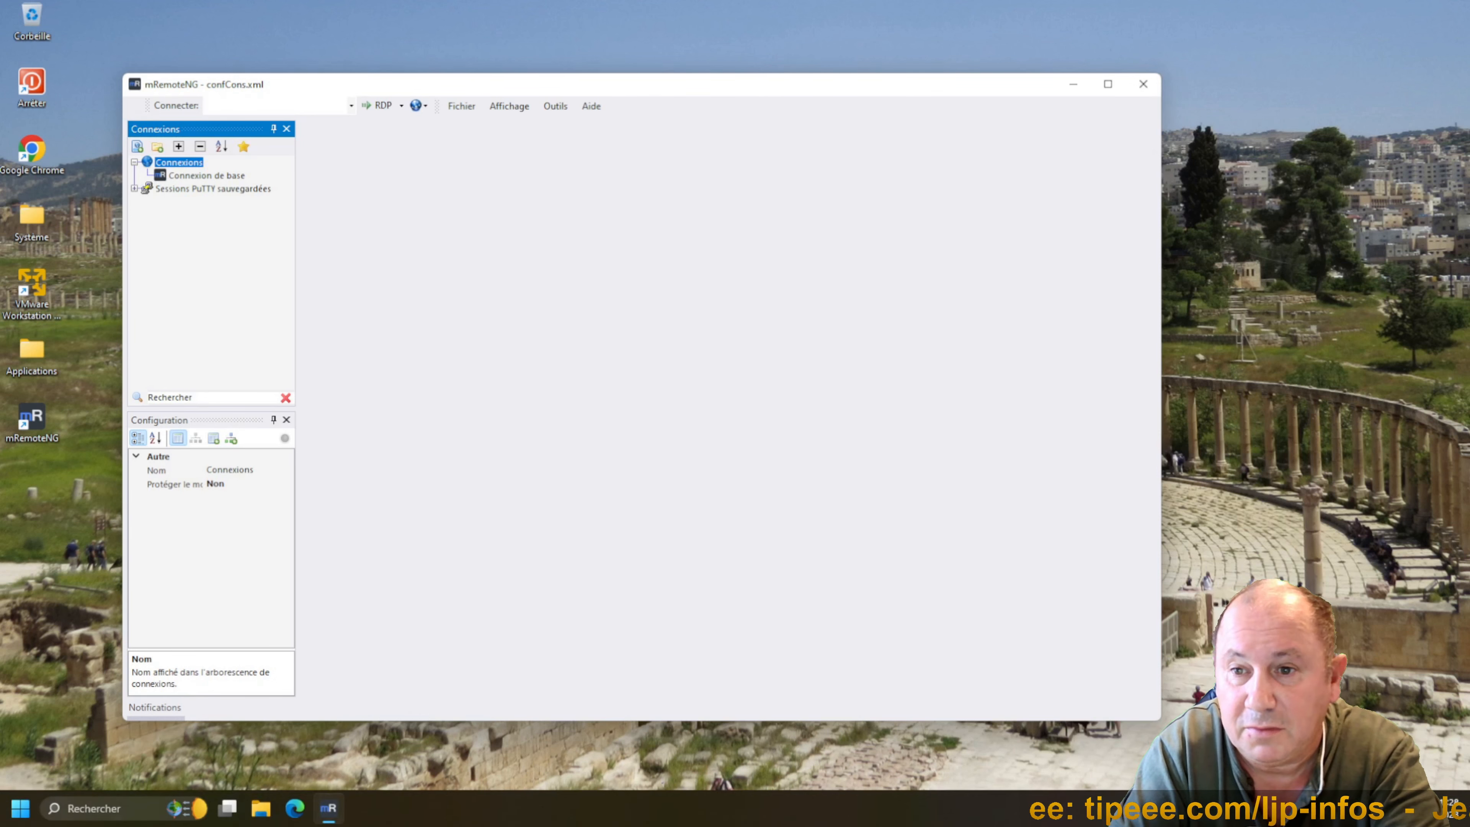
# Move the mRemoteNG window from Bureau 1 to Bureau 2 and bring it up on that desktop
pyautogui.click(226, 817)
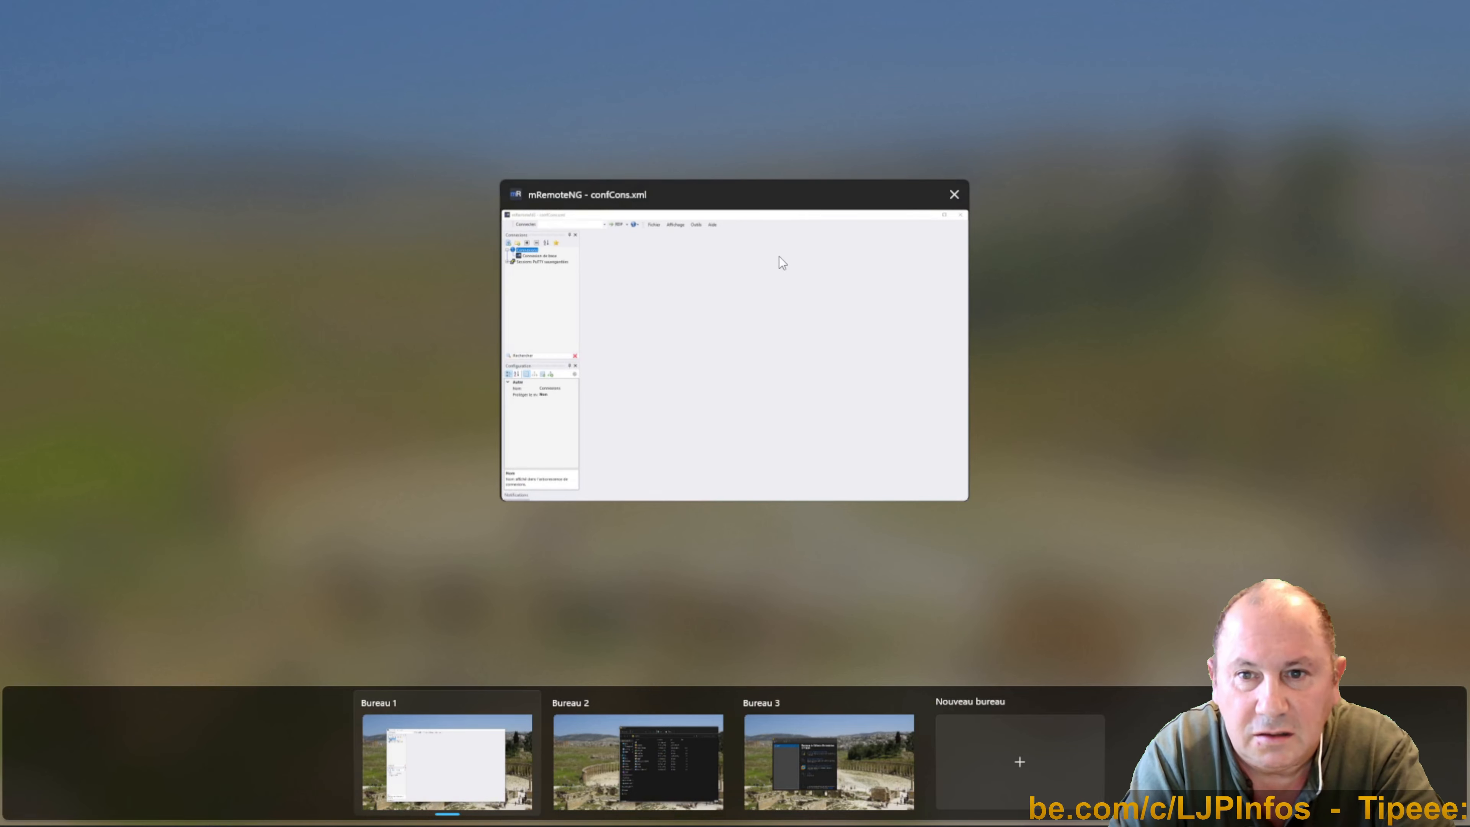
pyautogui.rightClick(797, 202)
pyautogui.moveTo(1108, 256)
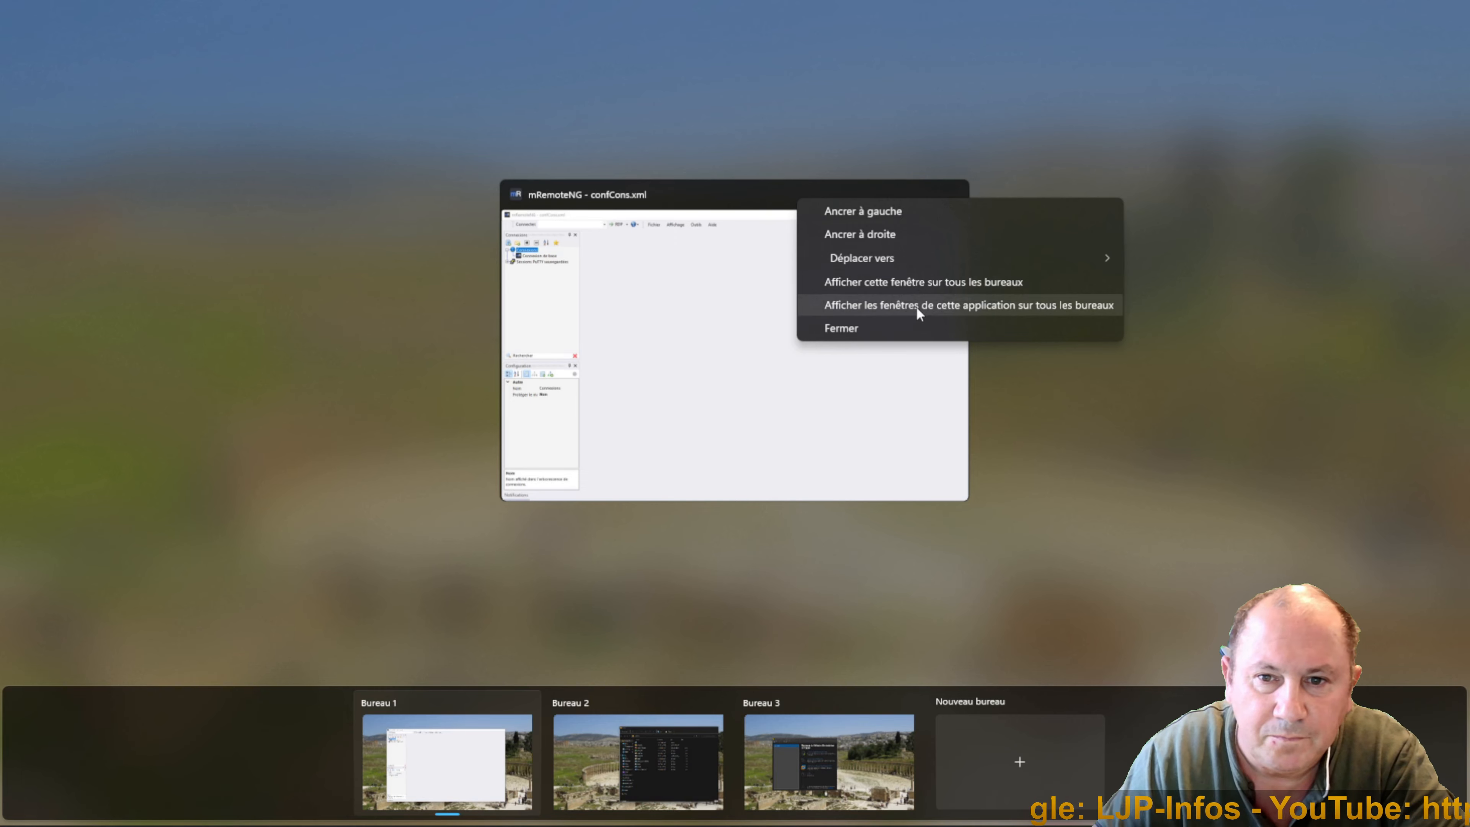
pyautogui.moveTo(938, 264)
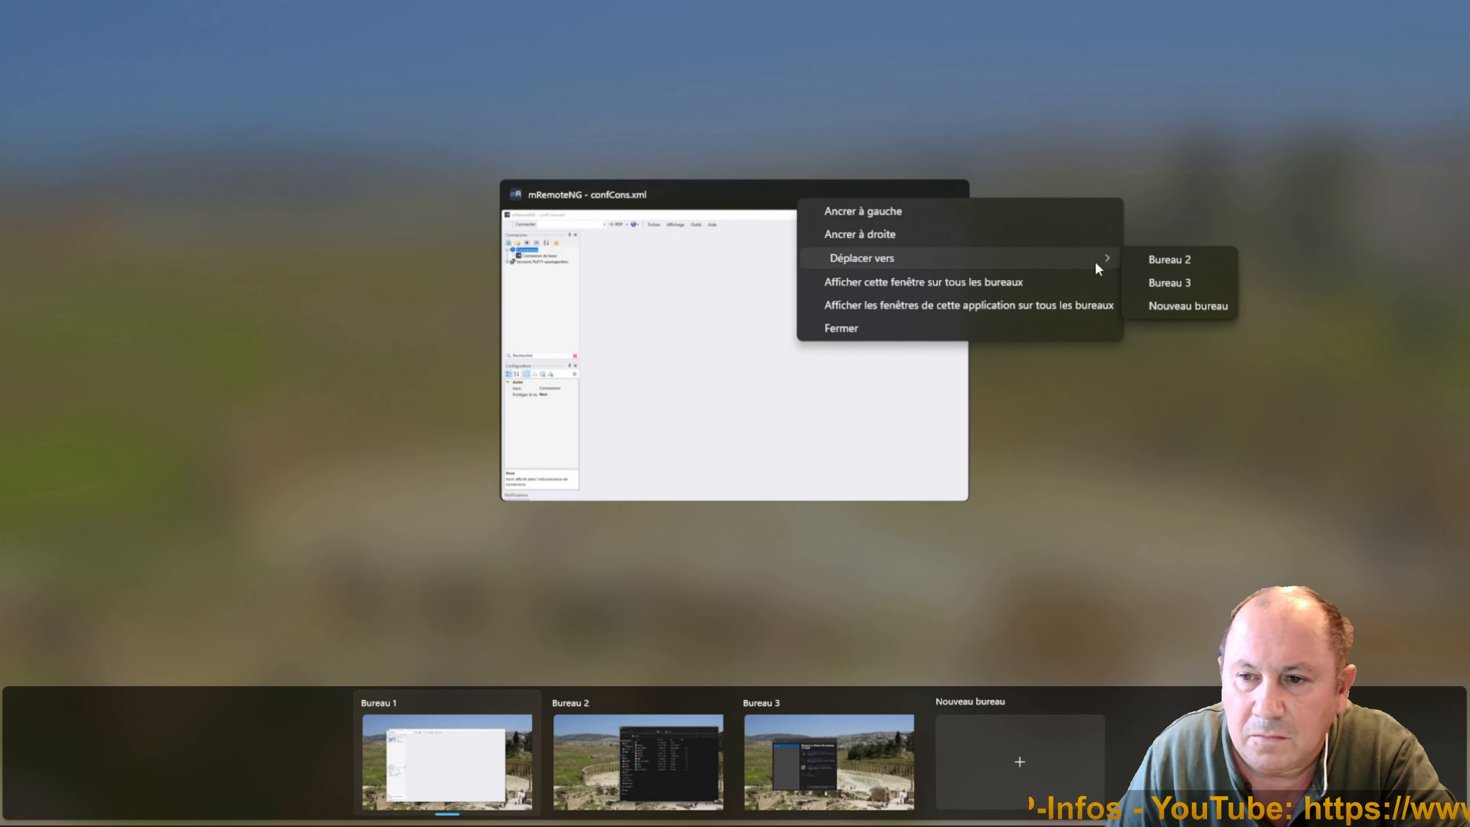
pyautogui.click(1157, 262)
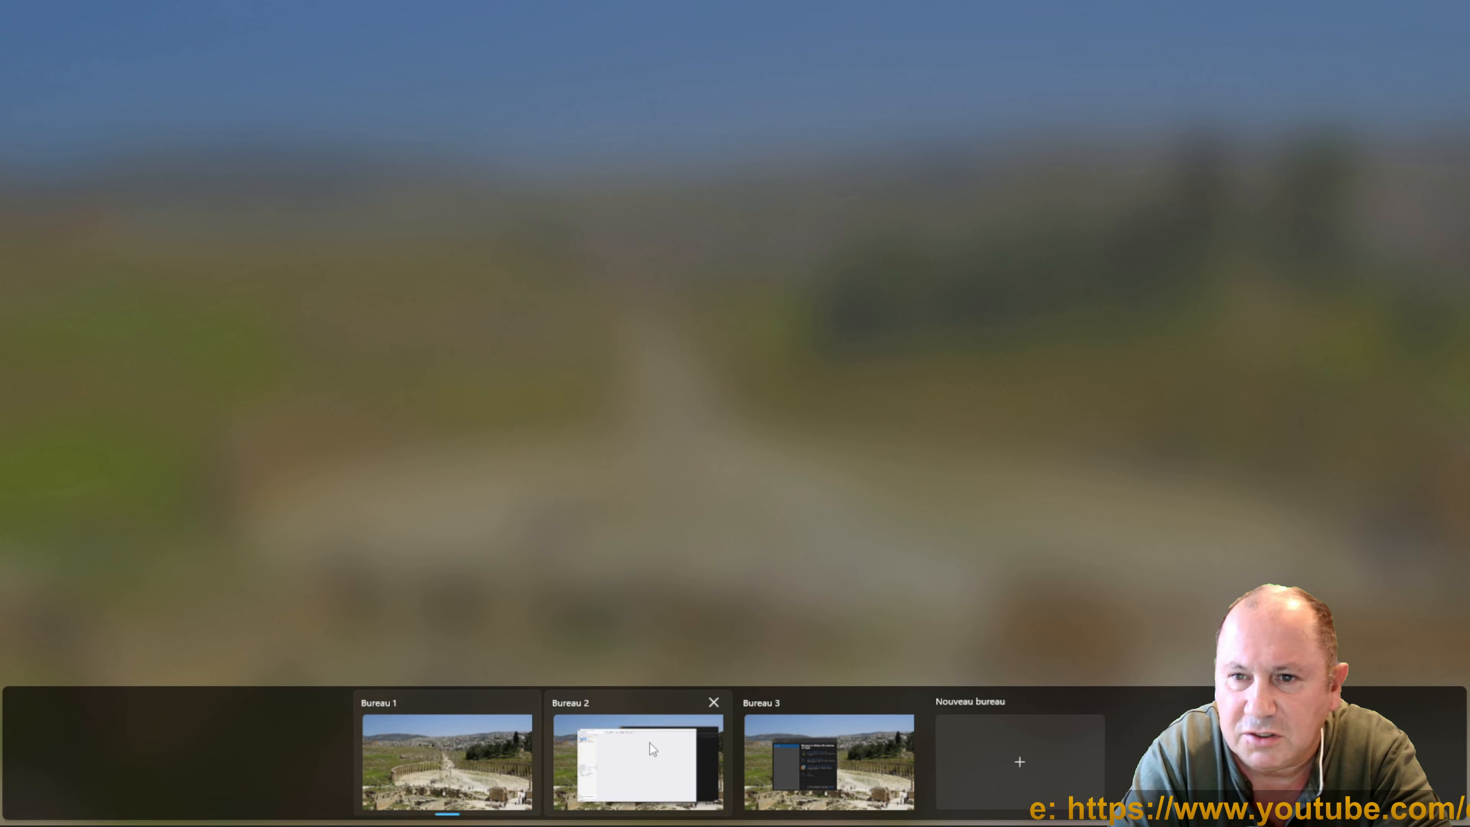
pyautogui.moveTo(650, 747)
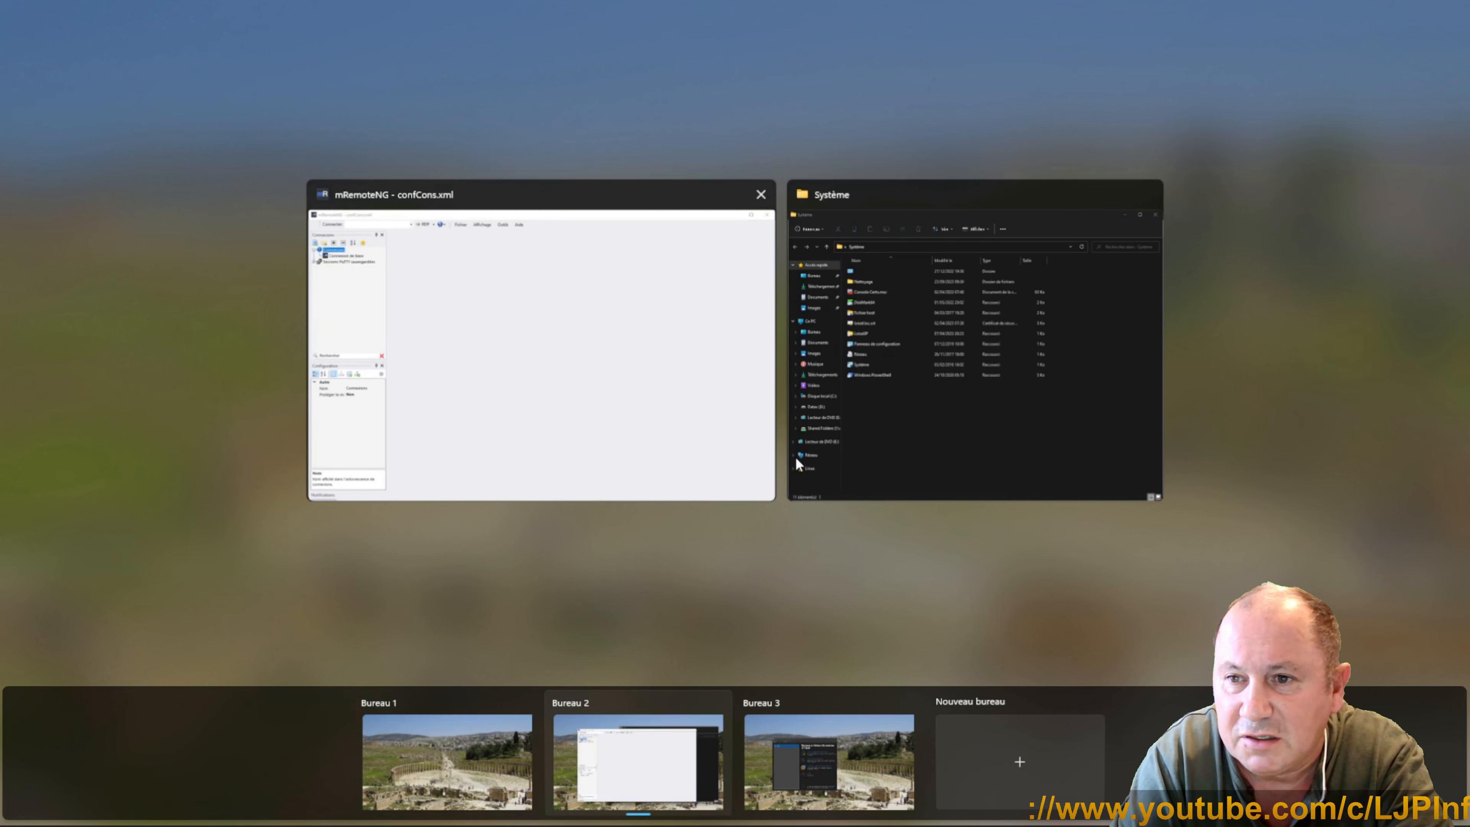
pyautogui.click(723, 428)
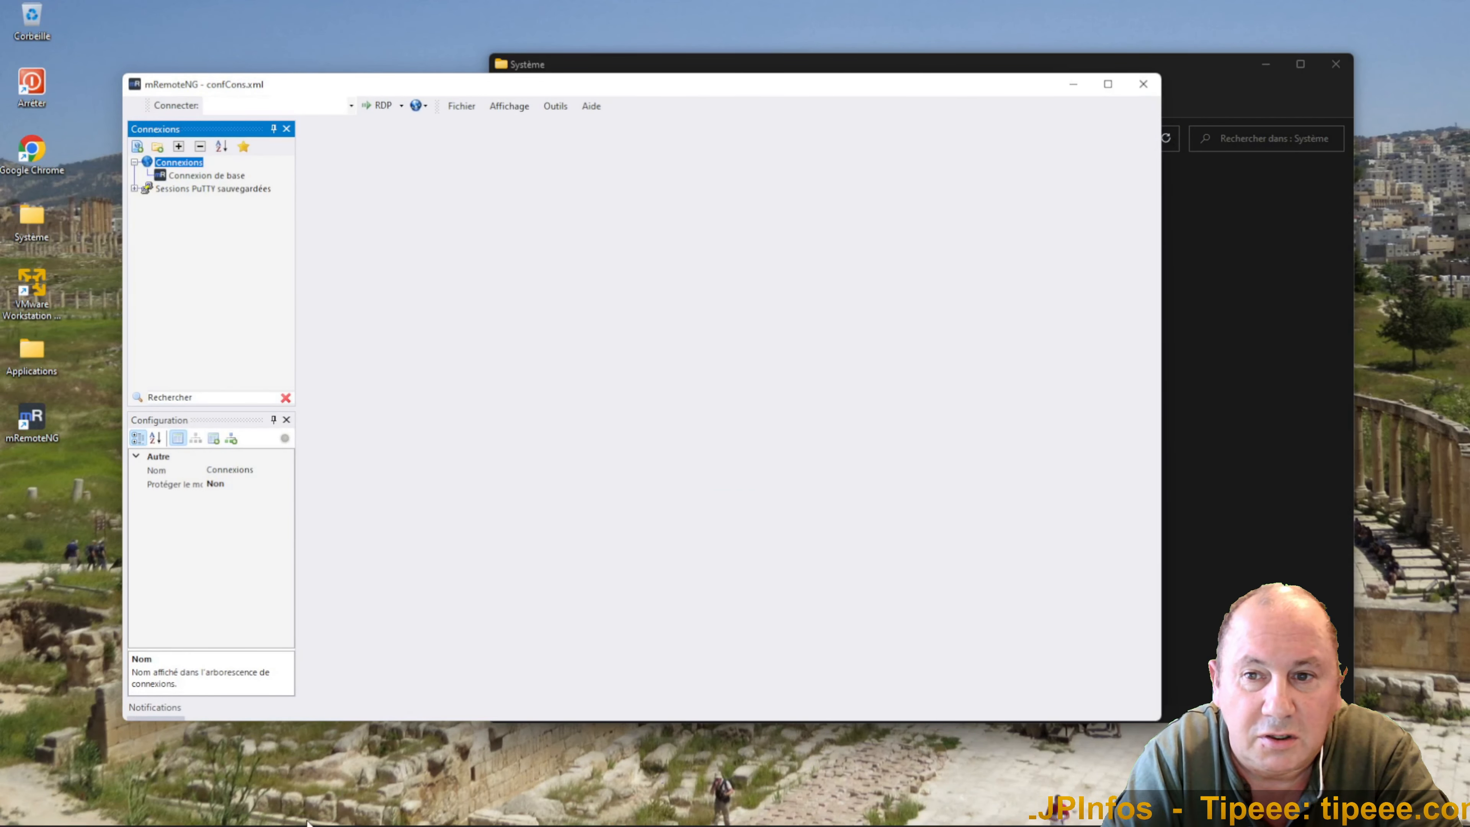
# View the Bureau 3 desktop and return to Bureau 2
pyautogui.moveTo(230, 810)
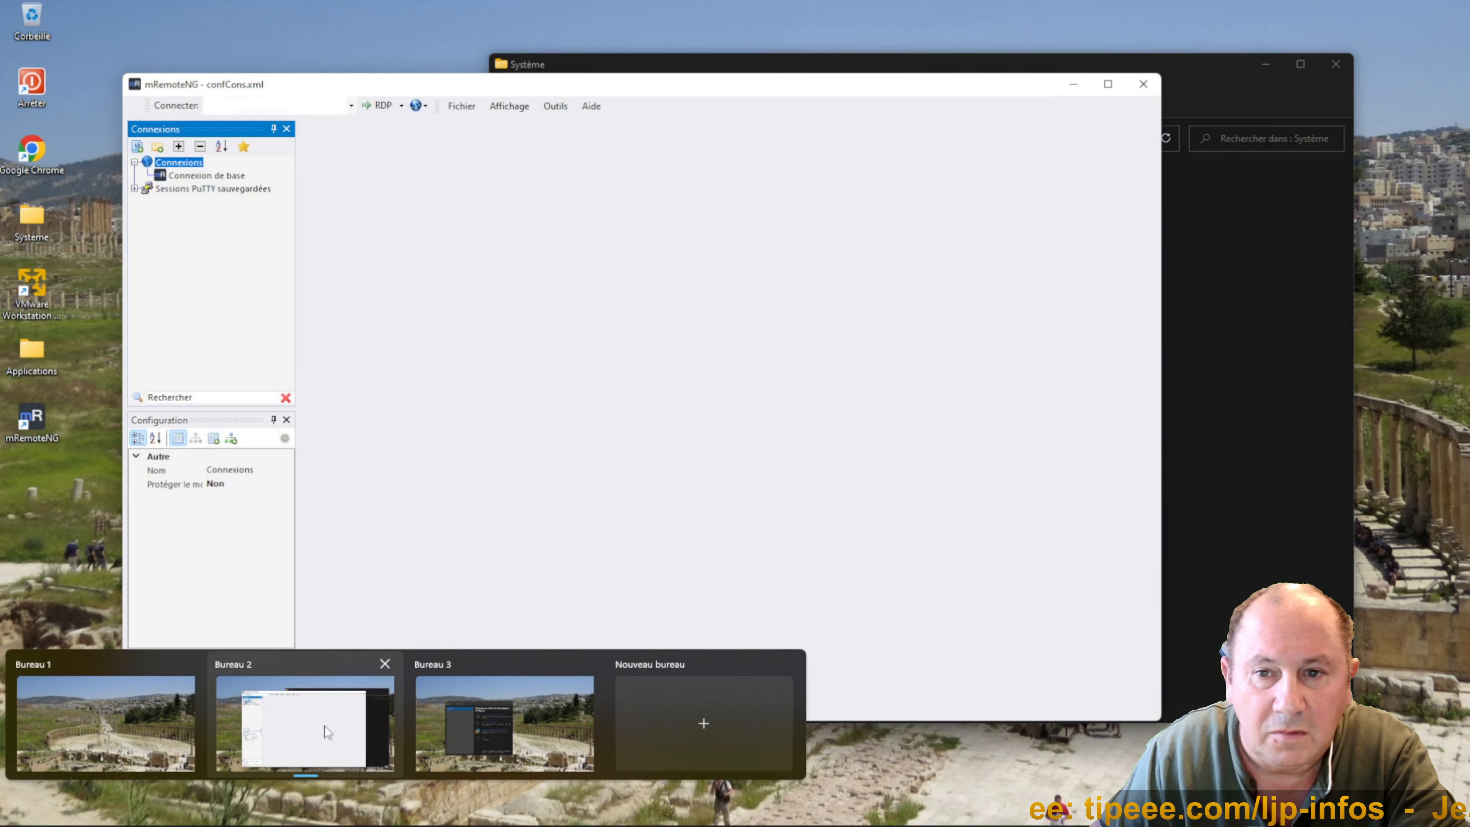
pyautogui.click(497, 724)
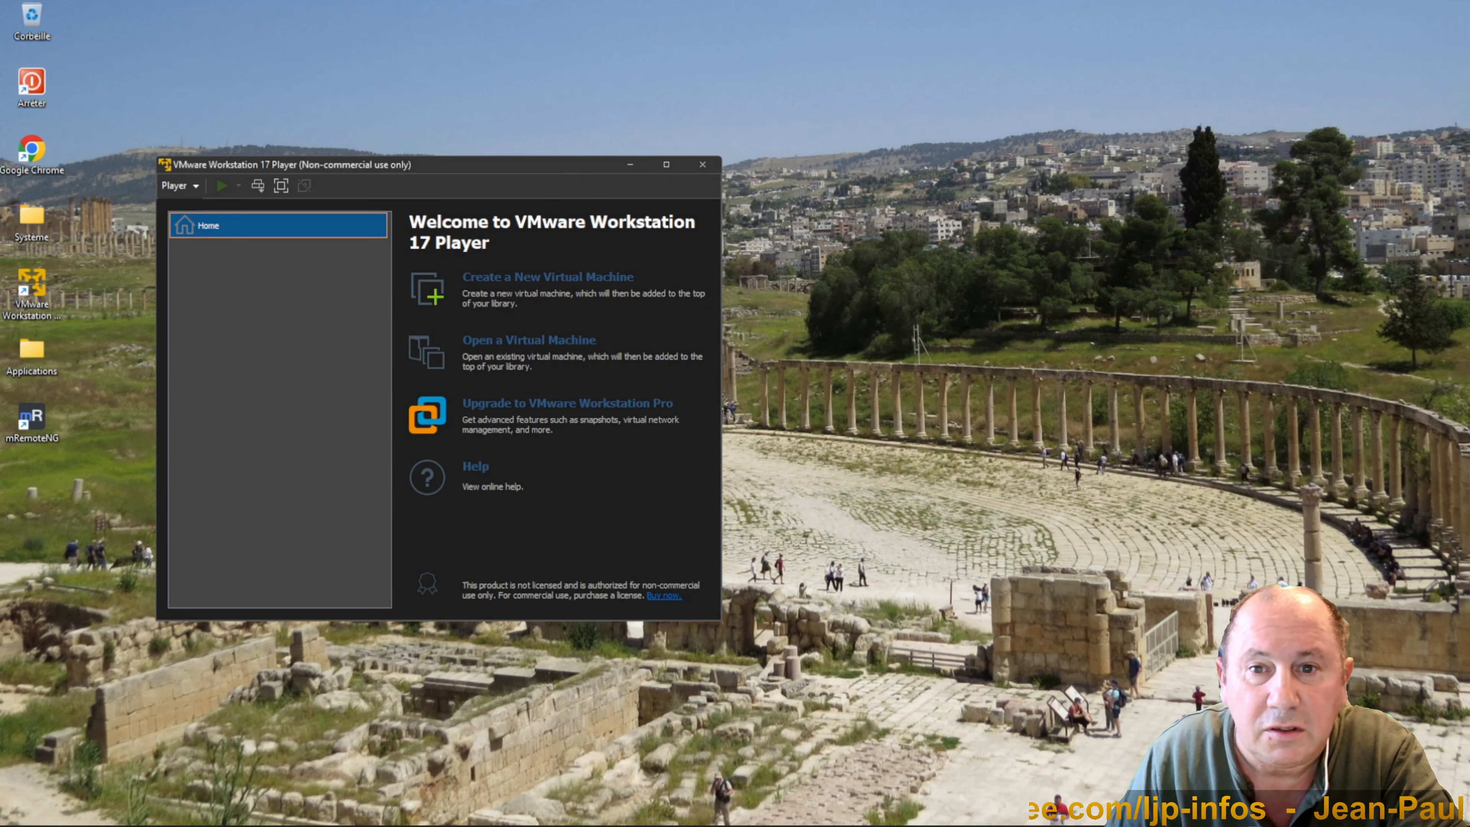
pyautogui.moveTo(230, 813)
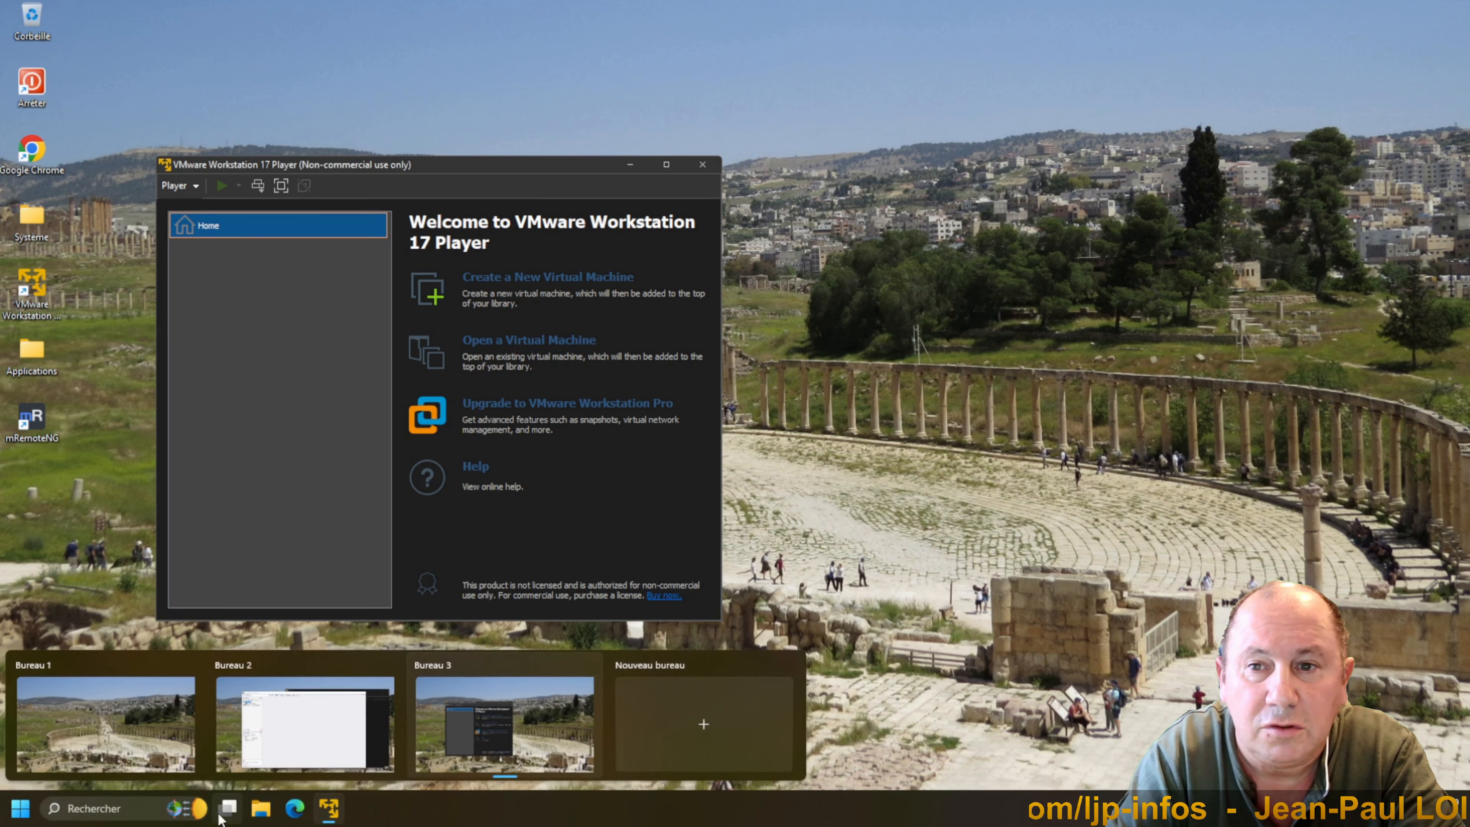
pyautogui.click(240, 766)
pyautogui.click(437, 746)
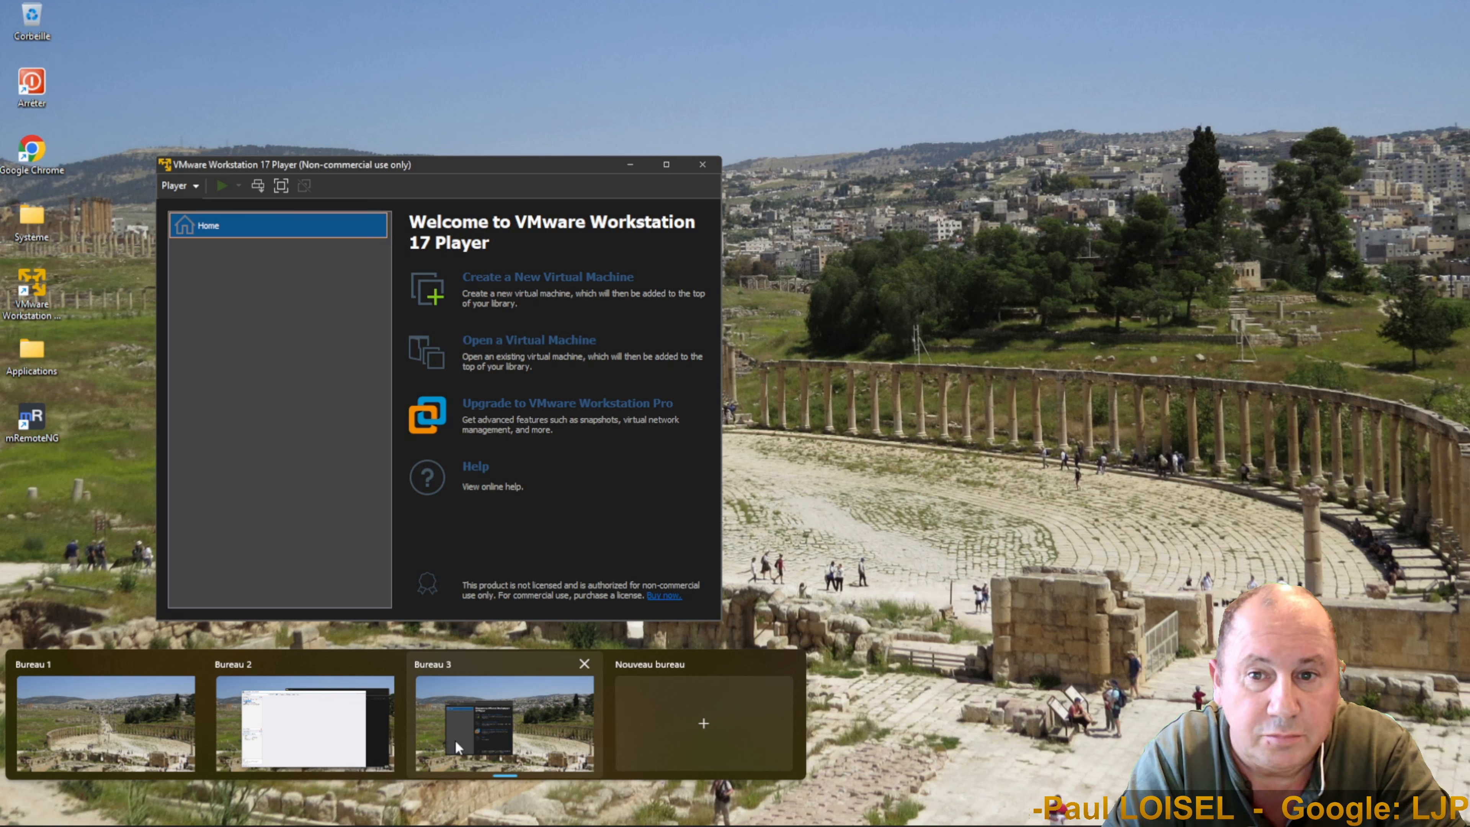
pyautogui.click(454, 740)
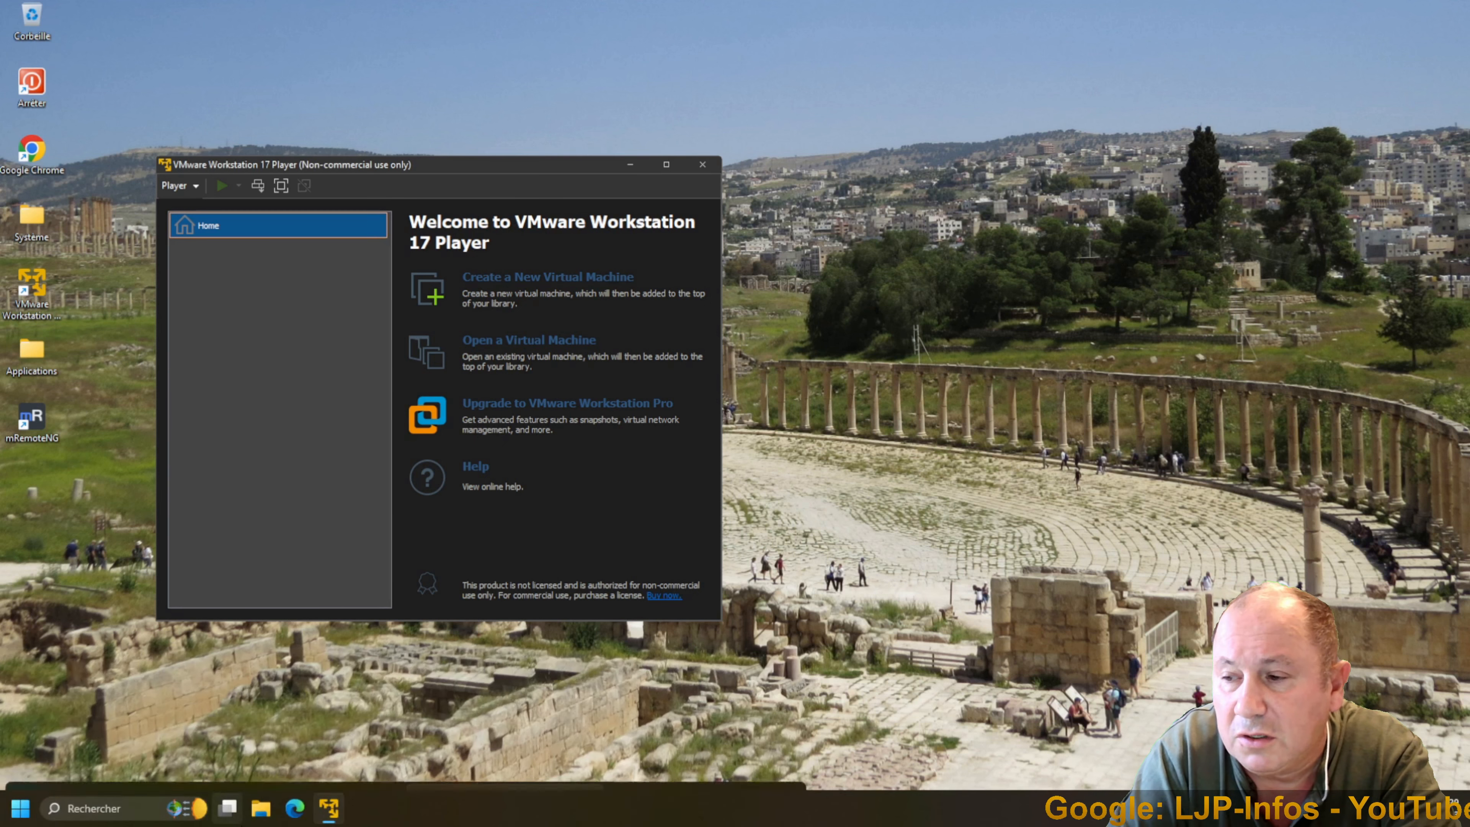
pyautogui.moveTo(229, 808)
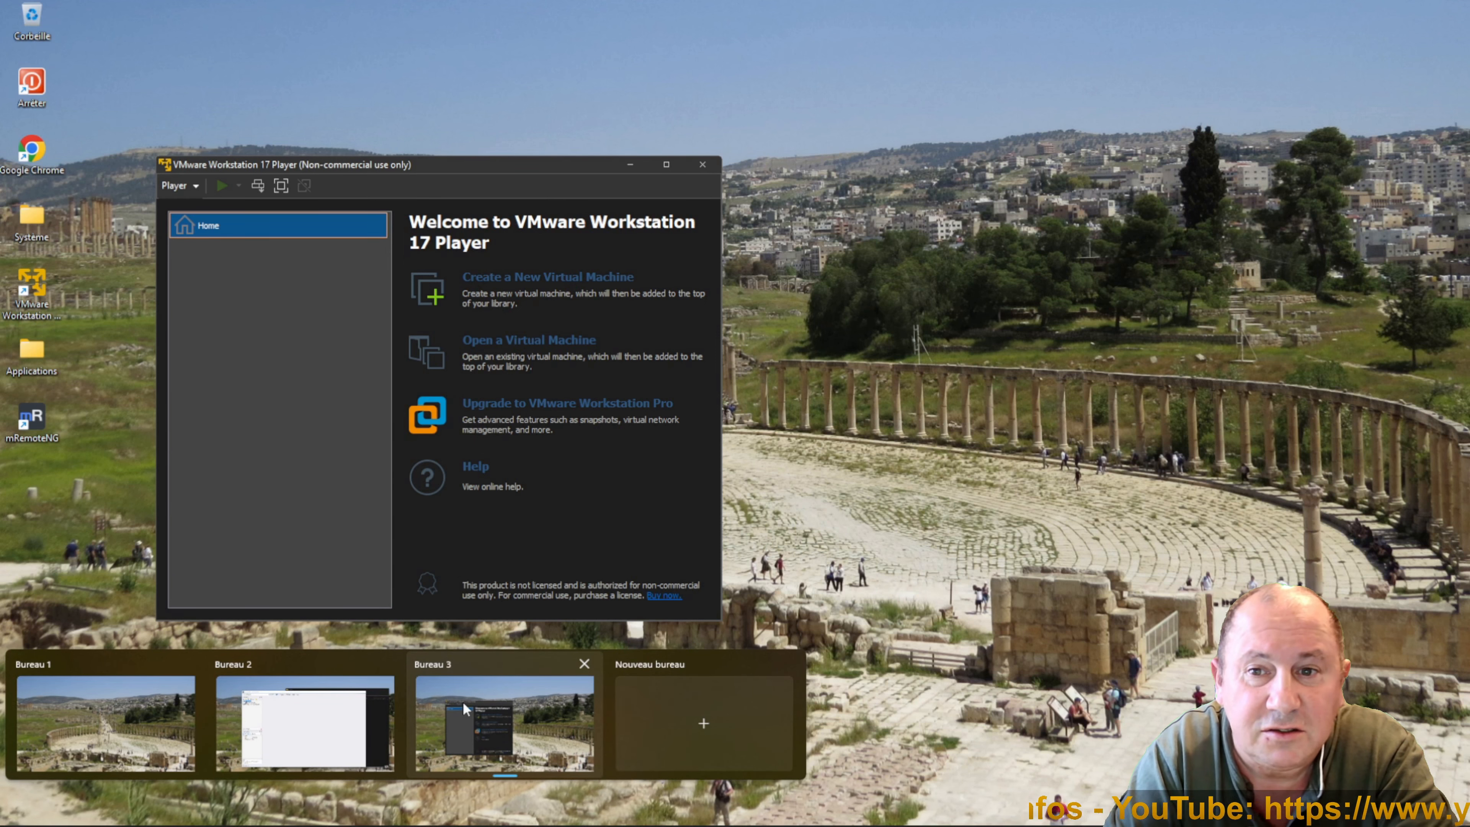
pyautogui.click(301, 746)
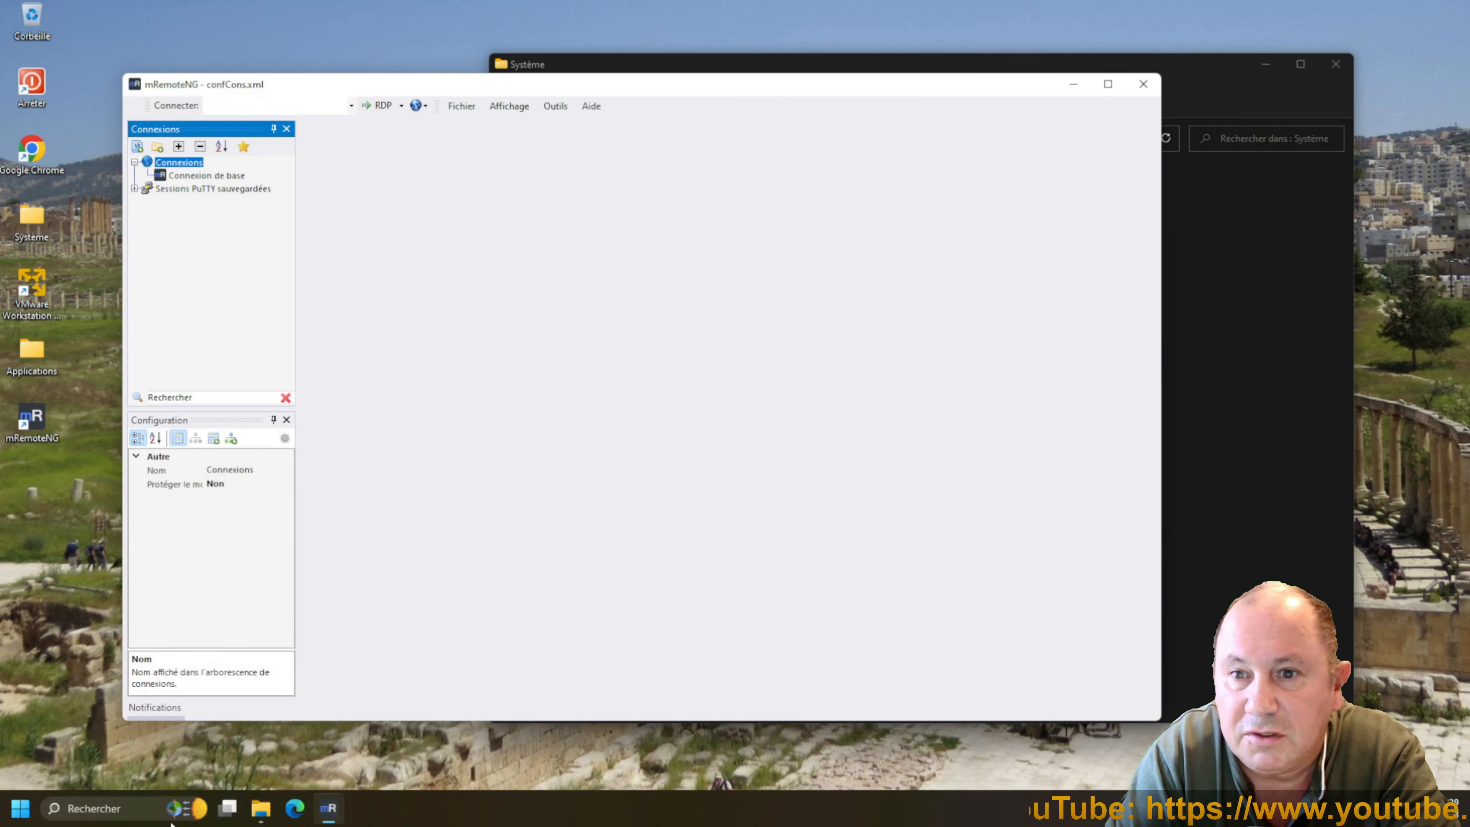
# Set the VMware Workstation 17 Player window on Bureau 3 to show on all desktops and check it on Bureau 1
pyautogui.click(228, 808)
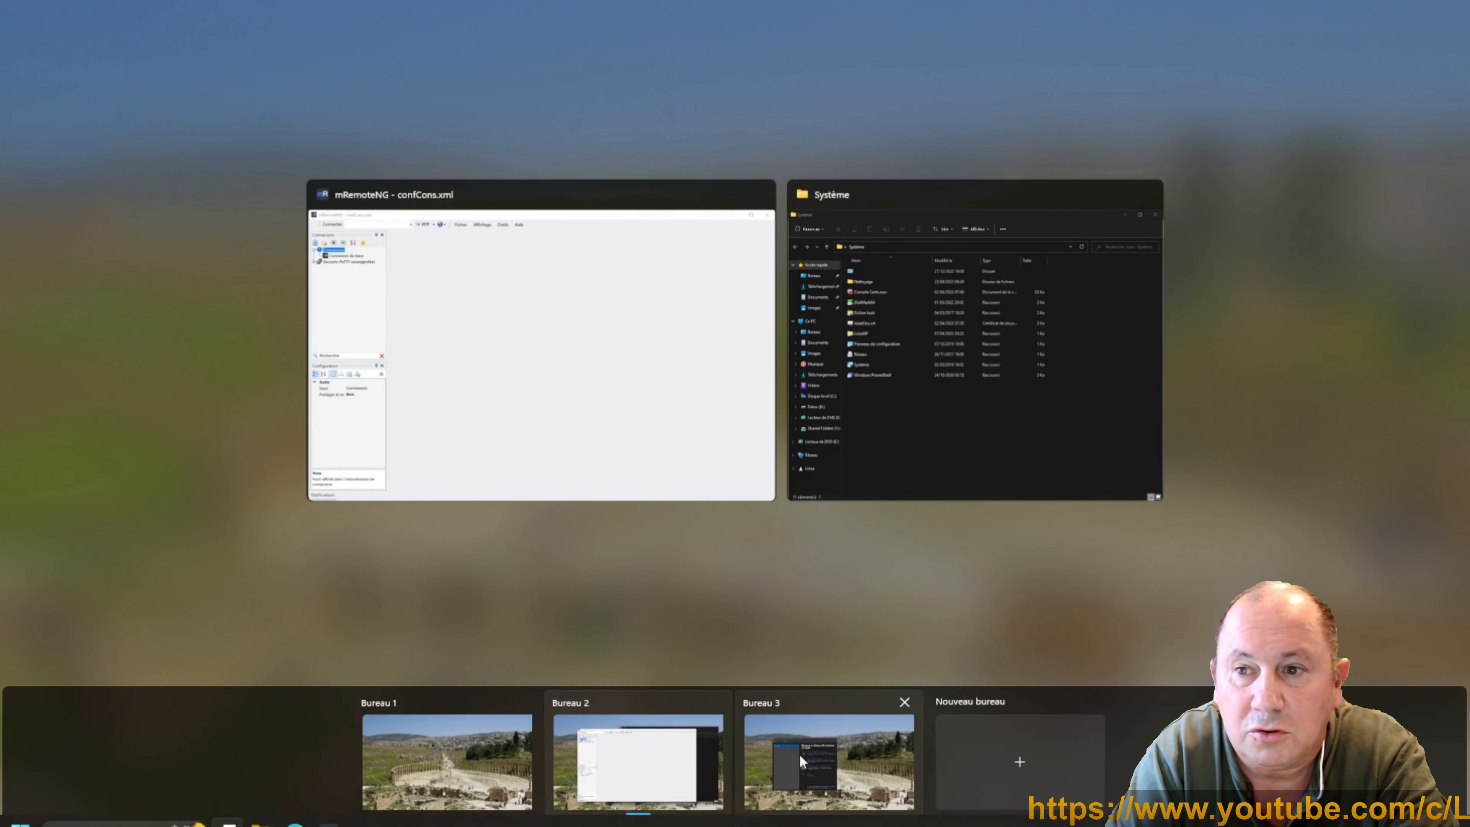
pyautogui.moveTo(820, 757)
pyautogui.rightClick(748, 196)
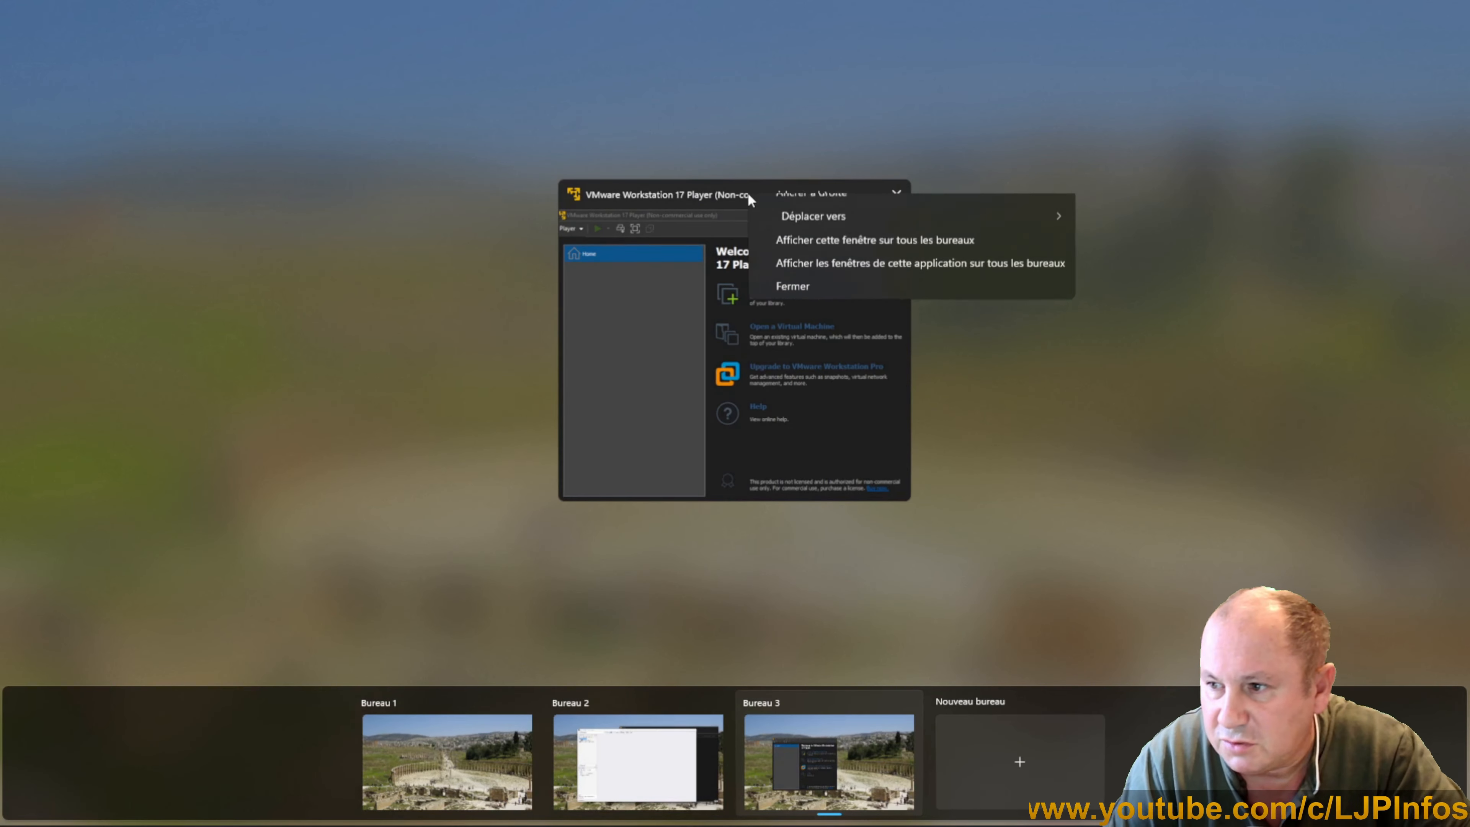
pyautogui.moveTo(827, 252)
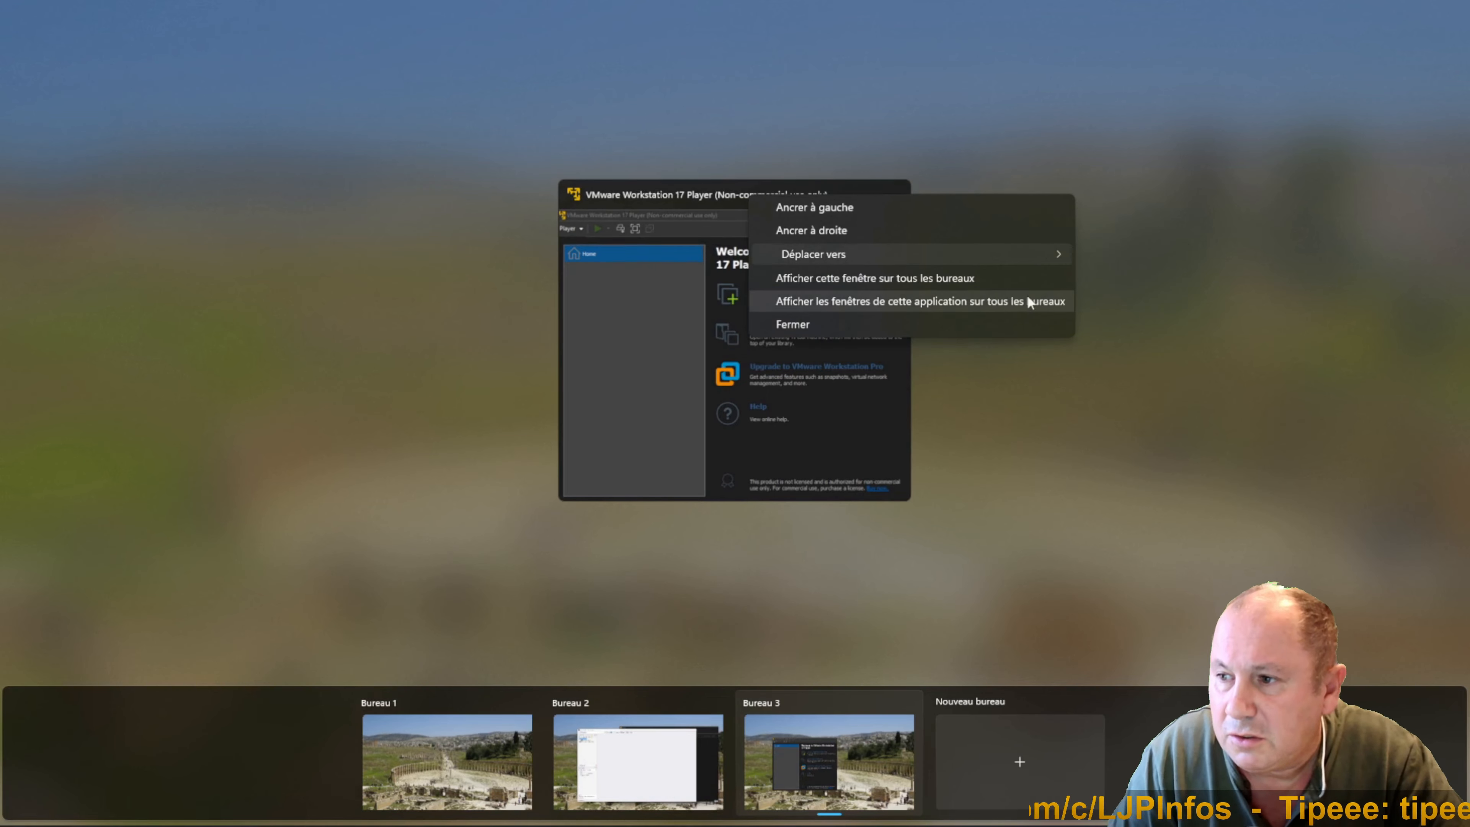
pyautogui.click(930, 285)
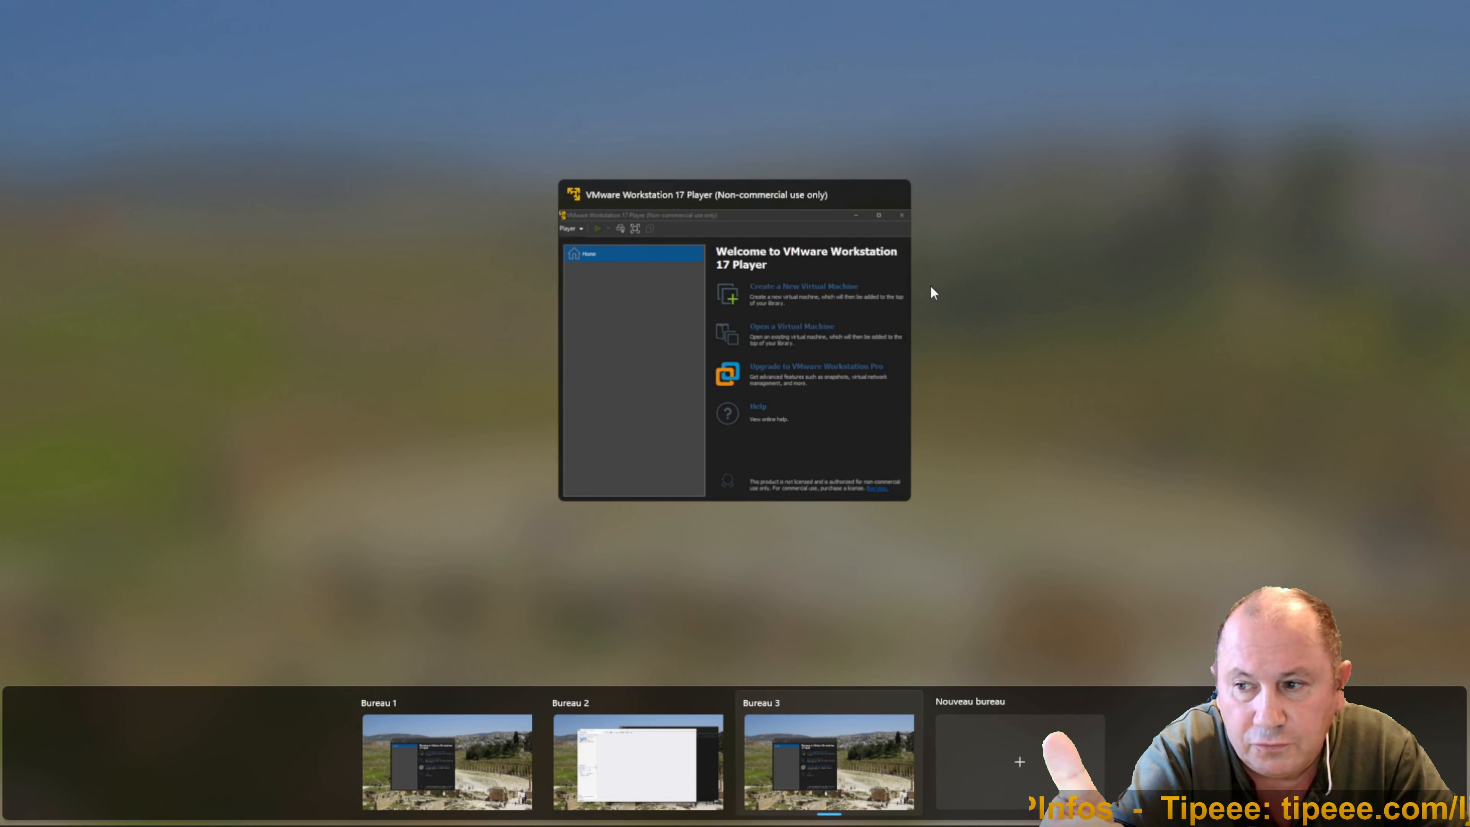
pyautogui.click(426, 775)
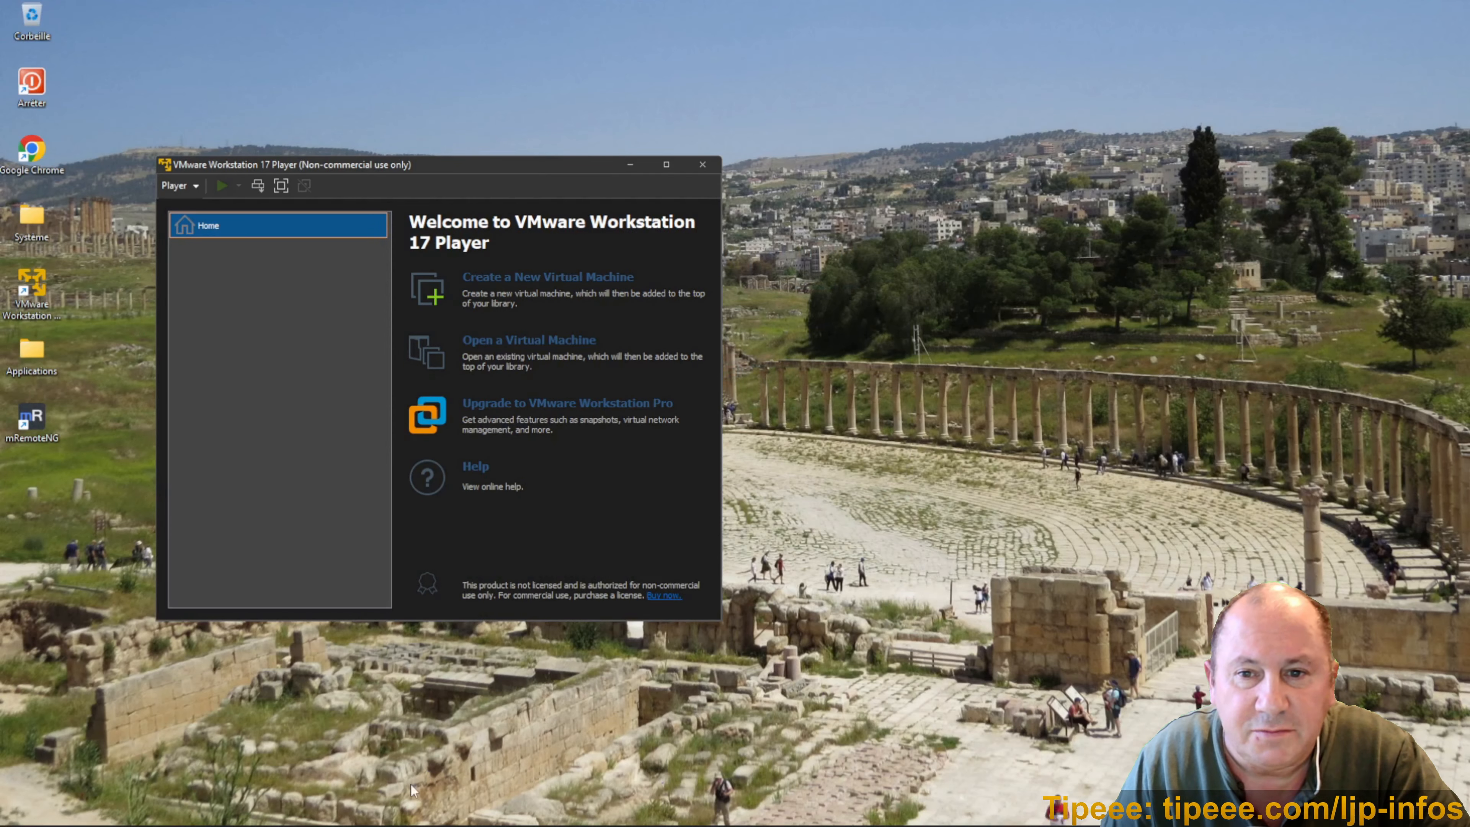
pyautogui.moveTo(232, 808)
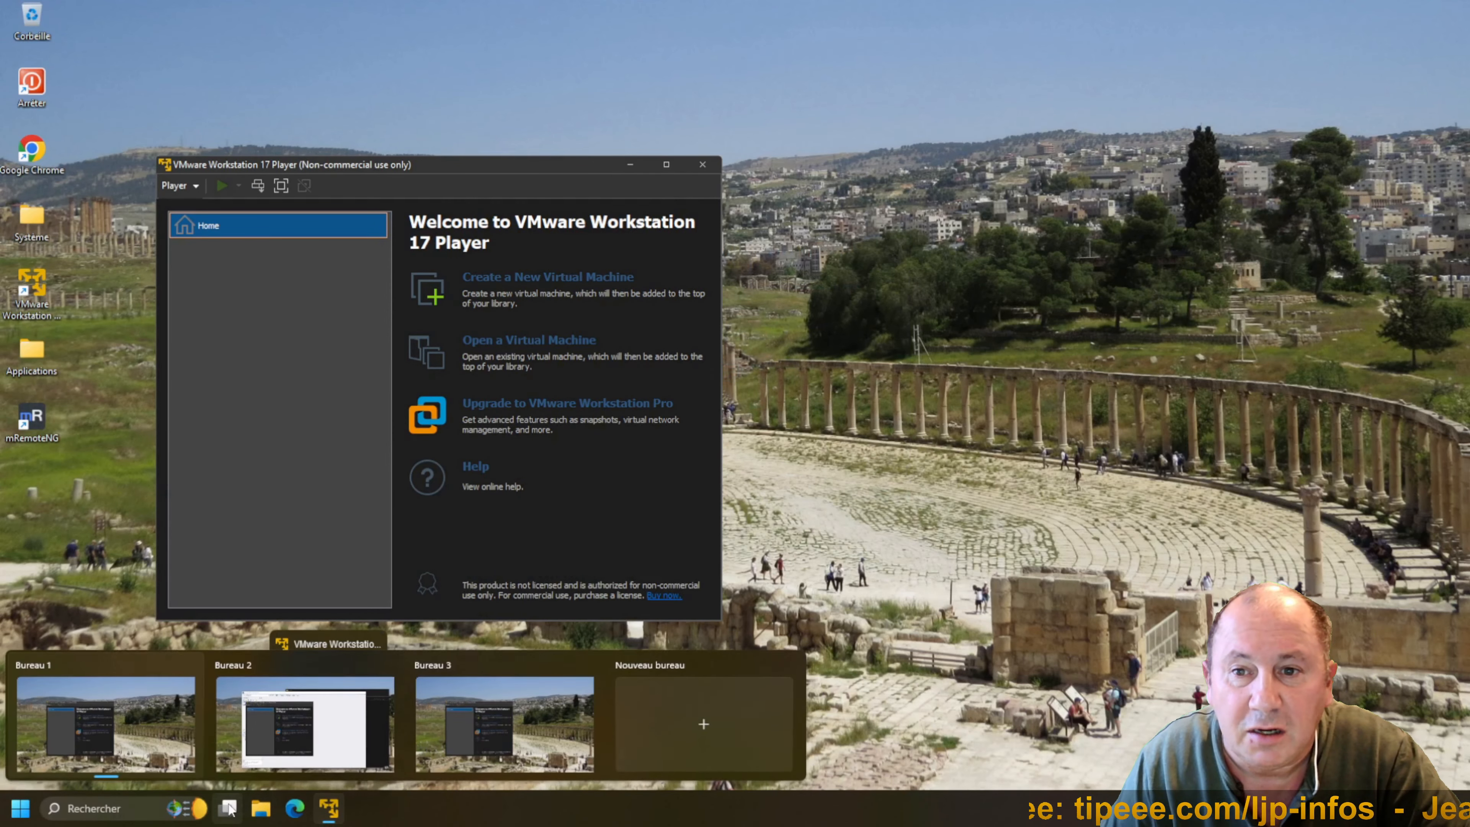
# Check the VMware Workstation 17 Player window on Bureau 2 and Bureau 3, and close it from Bureau 3
pyautogui.click(330, 770)
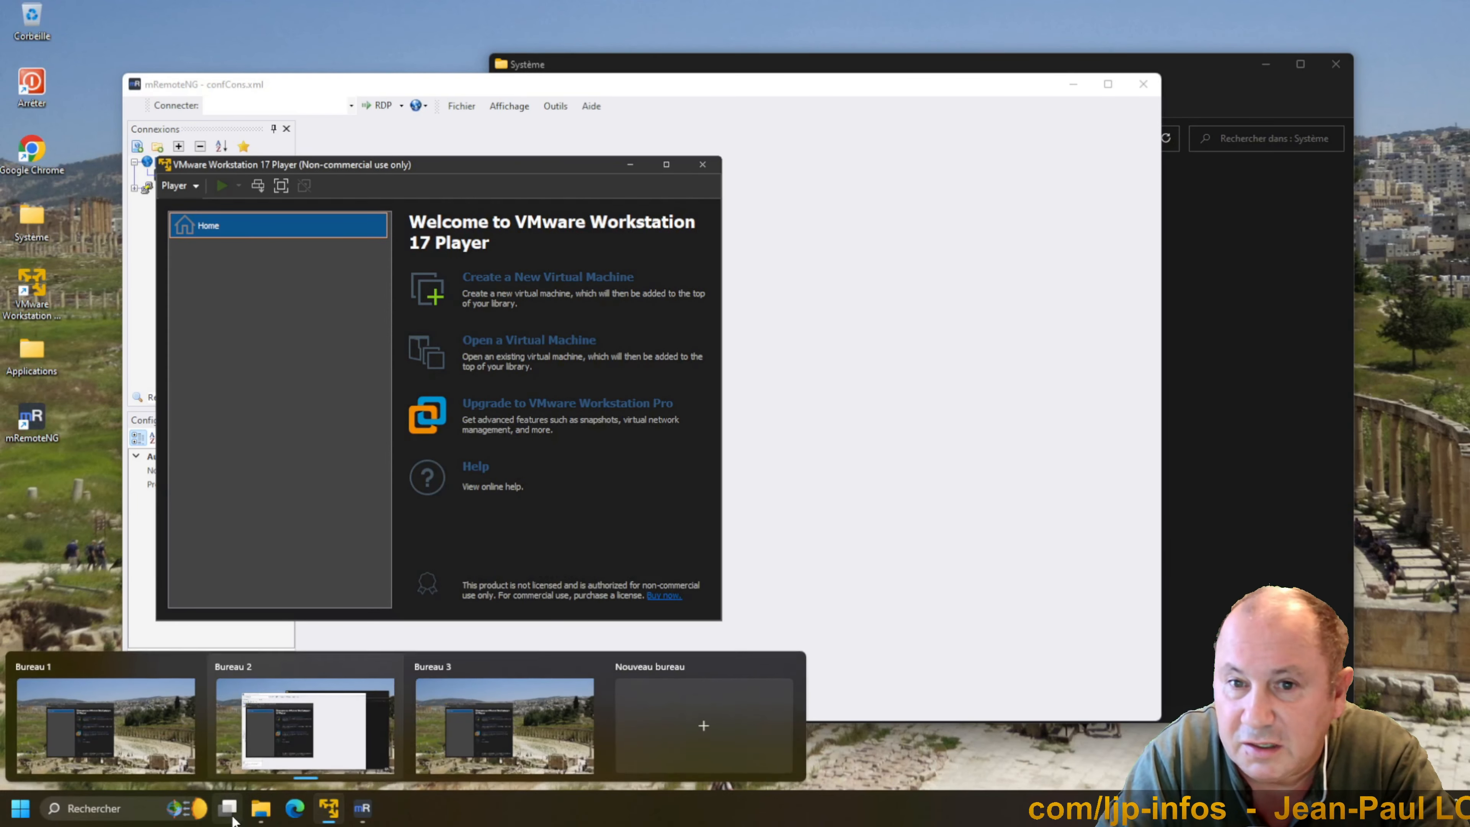
pyautogui.click(532, 730)
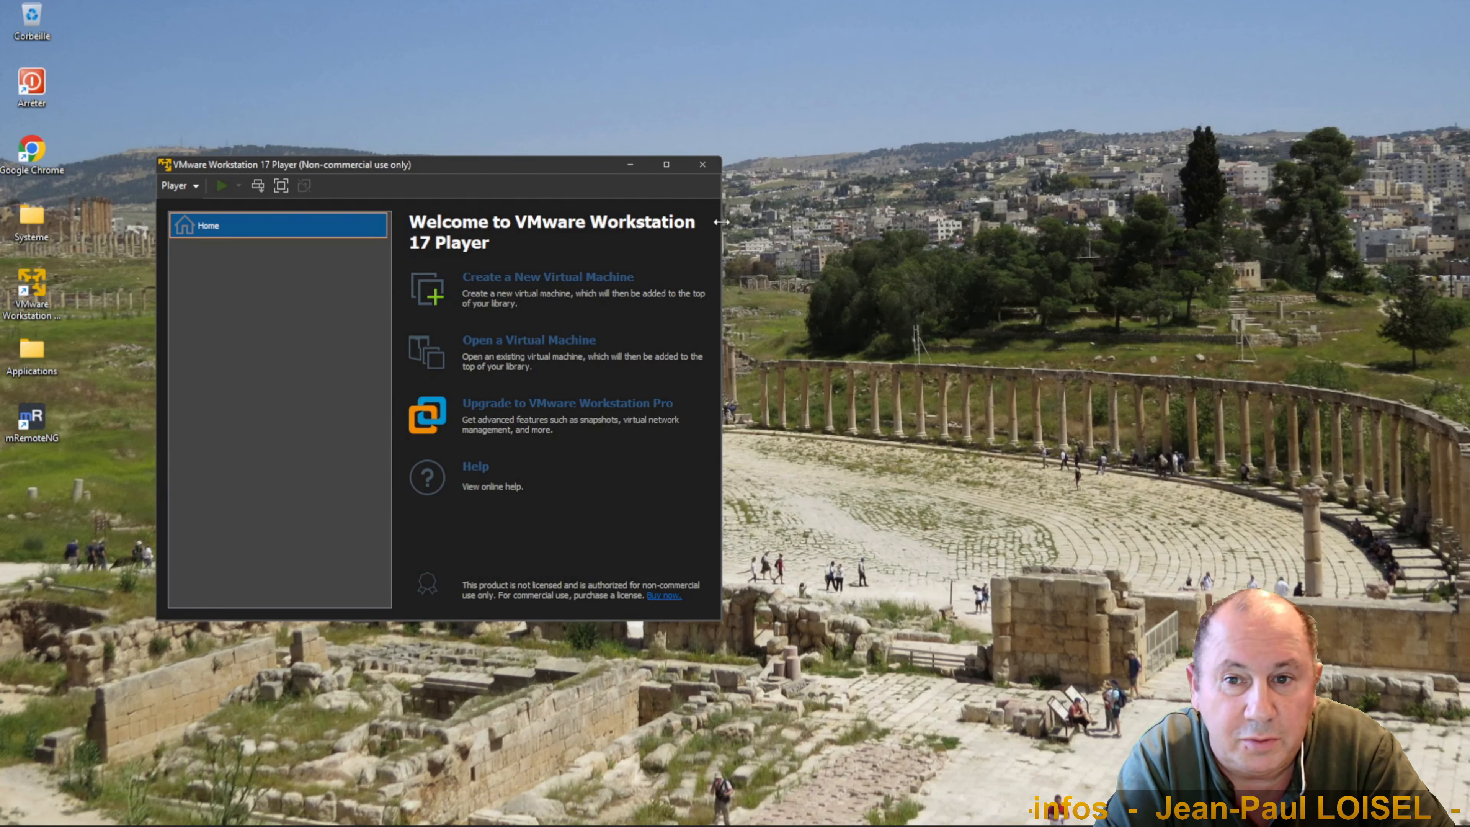
pyautogui.click(703, 165)
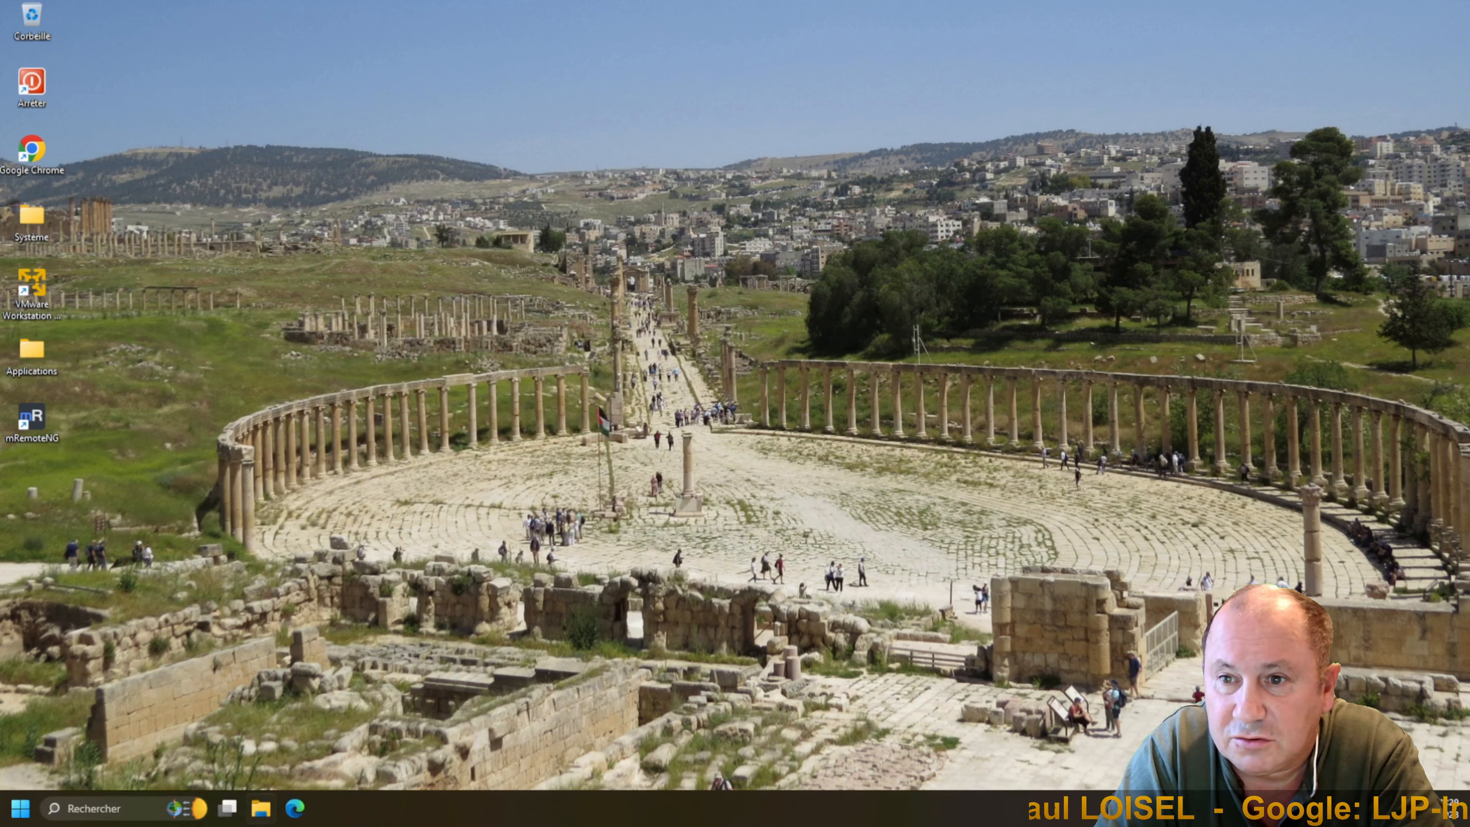
# Remove the Bureau 3 virtual desktop and the original Bureau 1, keeping only the desktop that holds the mRemoteNG and Système windows
pyautogui.moveTo(228, 808)
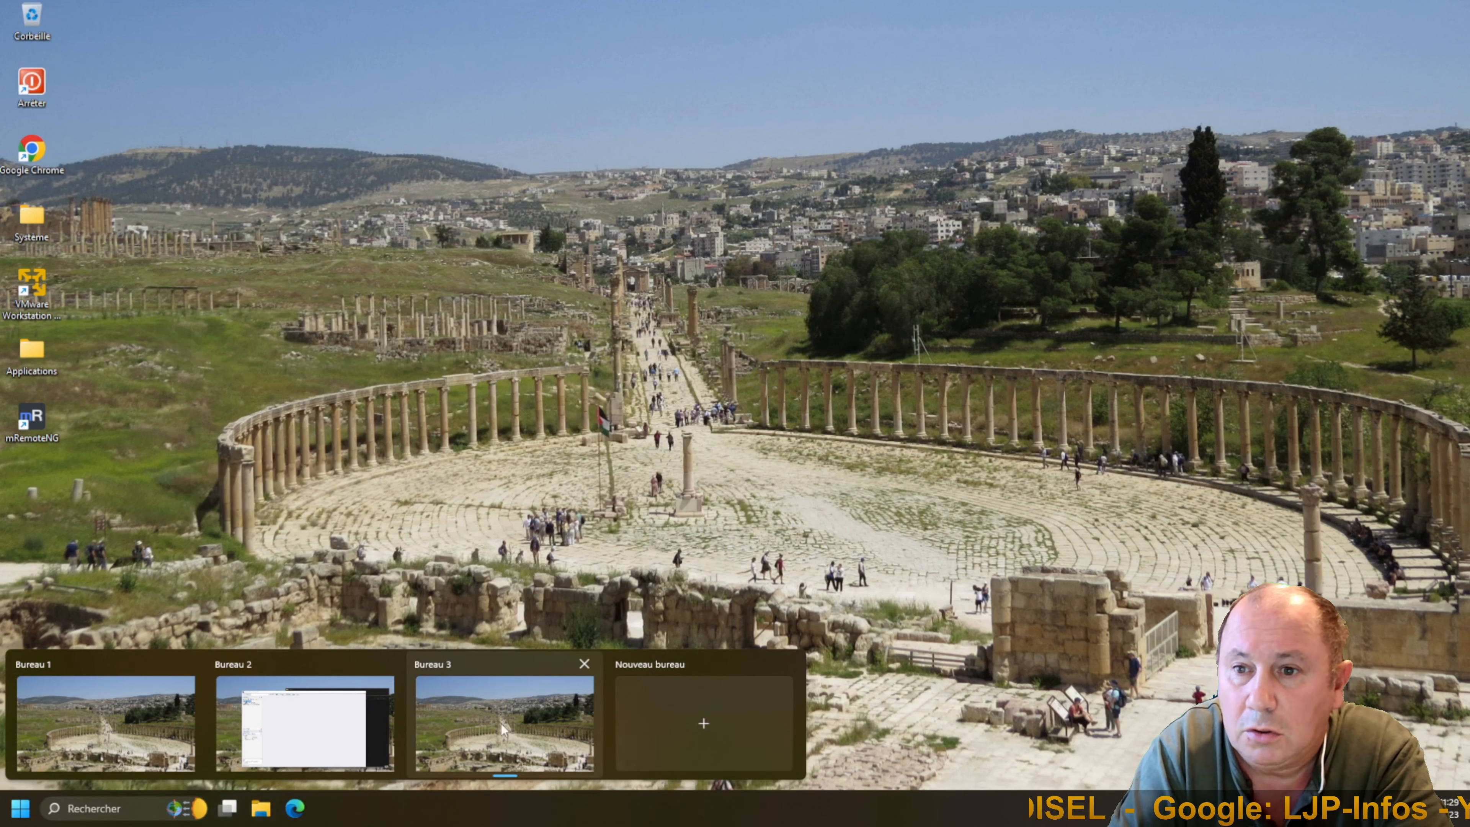
pyautogui.click(584, 664)
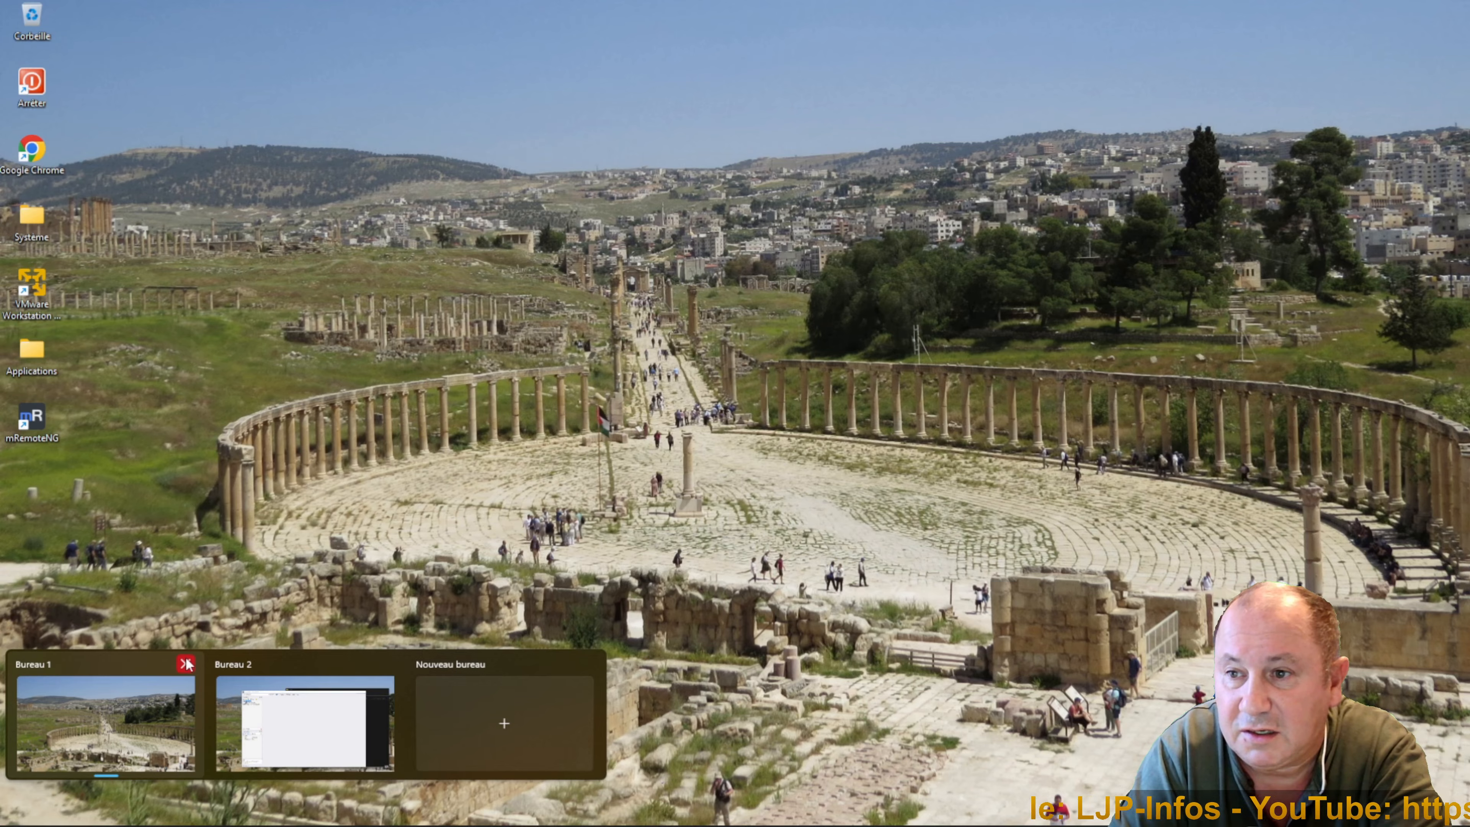
pyautogui.click(185, 663)
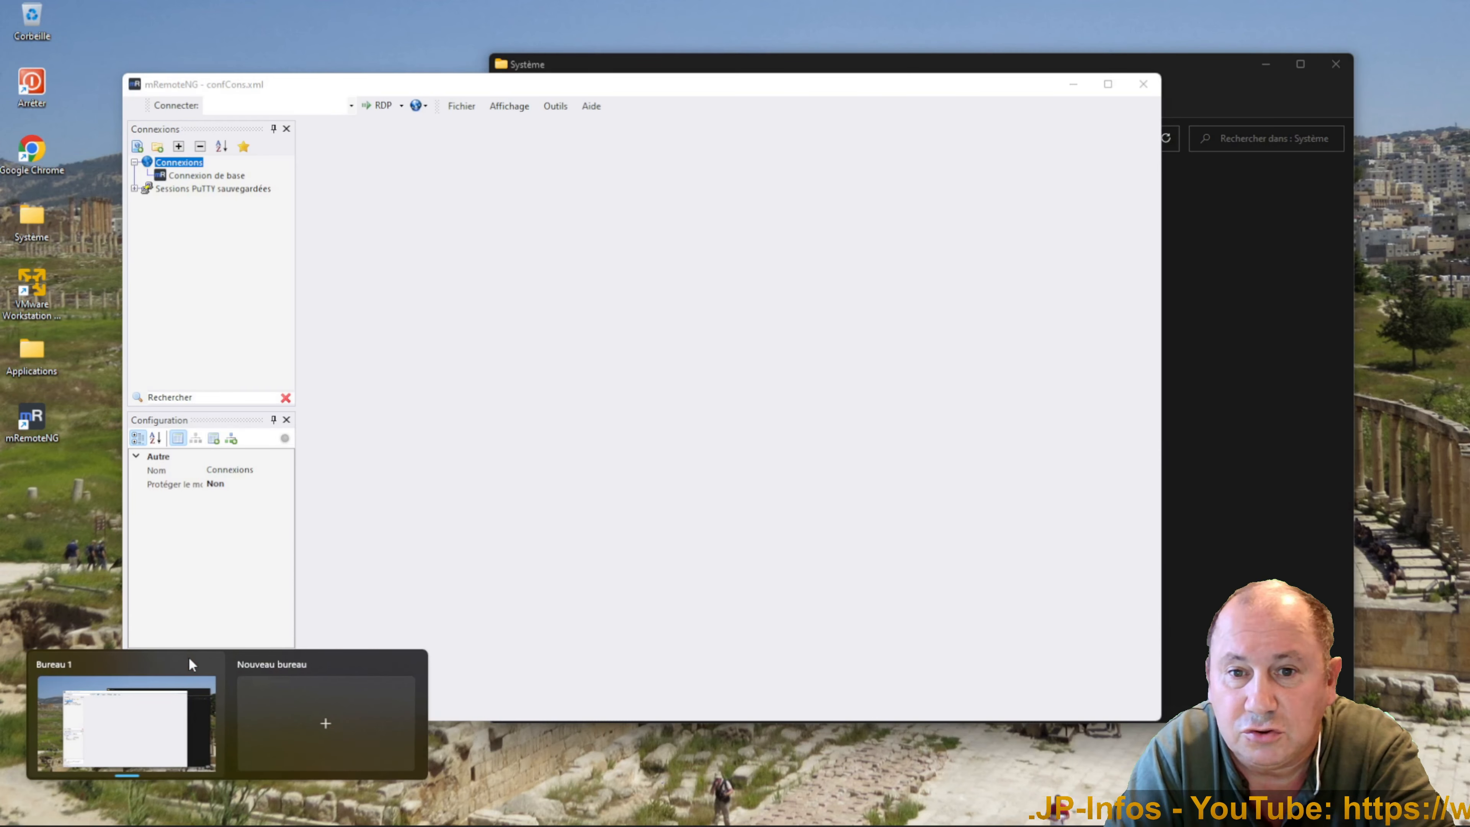
# Close the mRemoteNG window and the Système folder window on the remaining desktop
pyautogui.click(1149, 92)
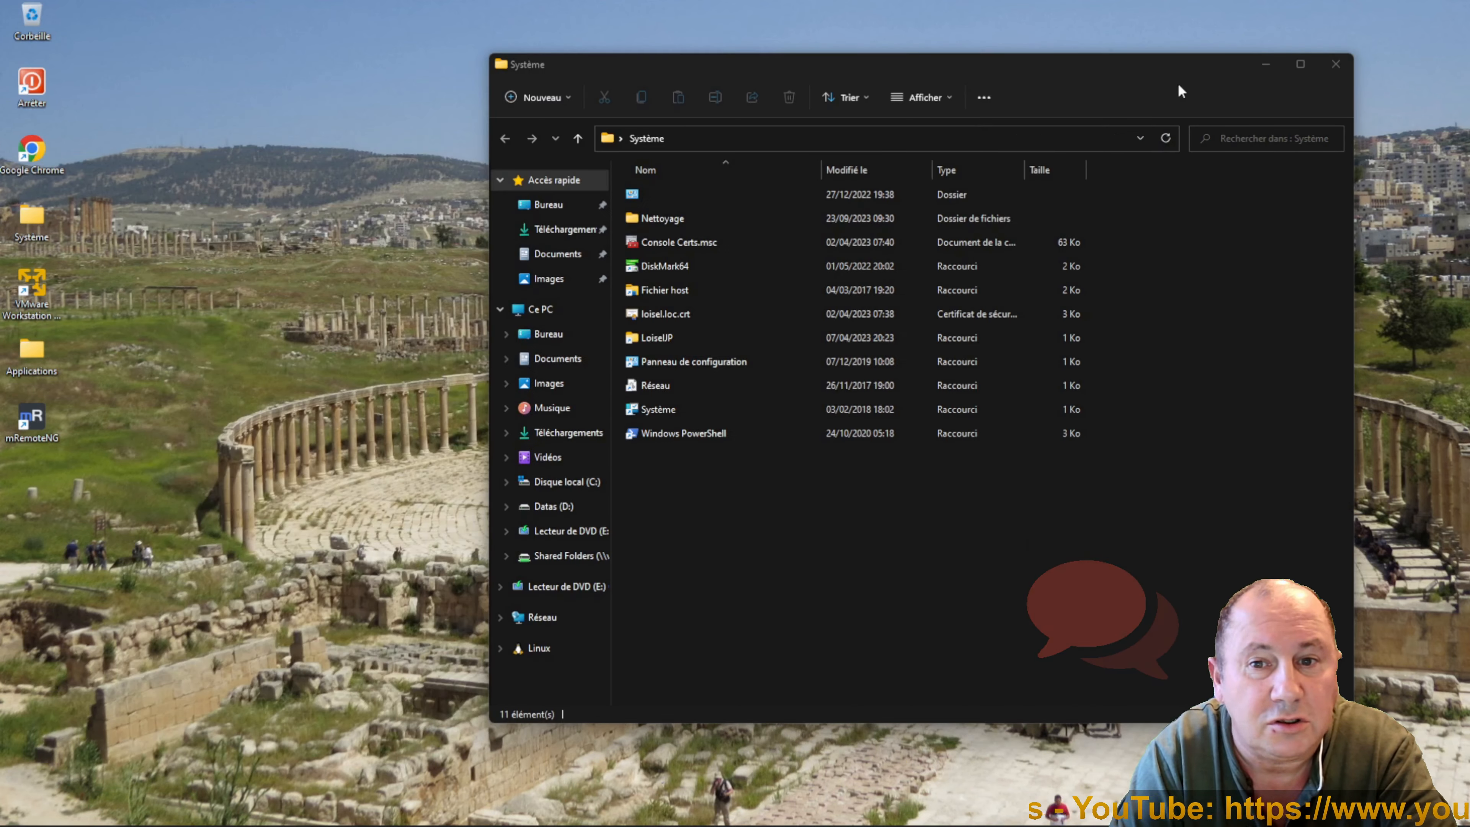
pyautogui.click(1335, 65)
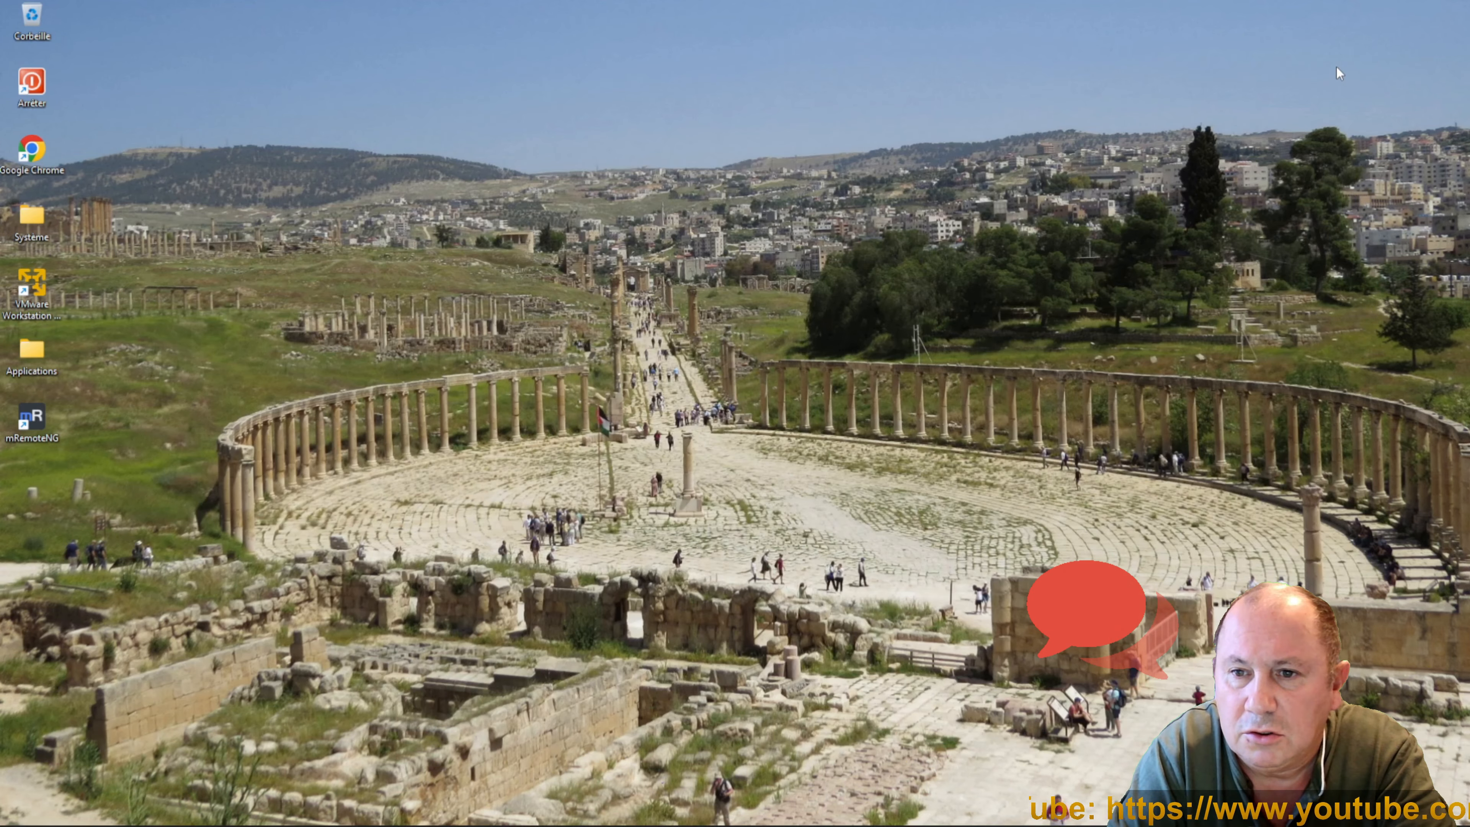